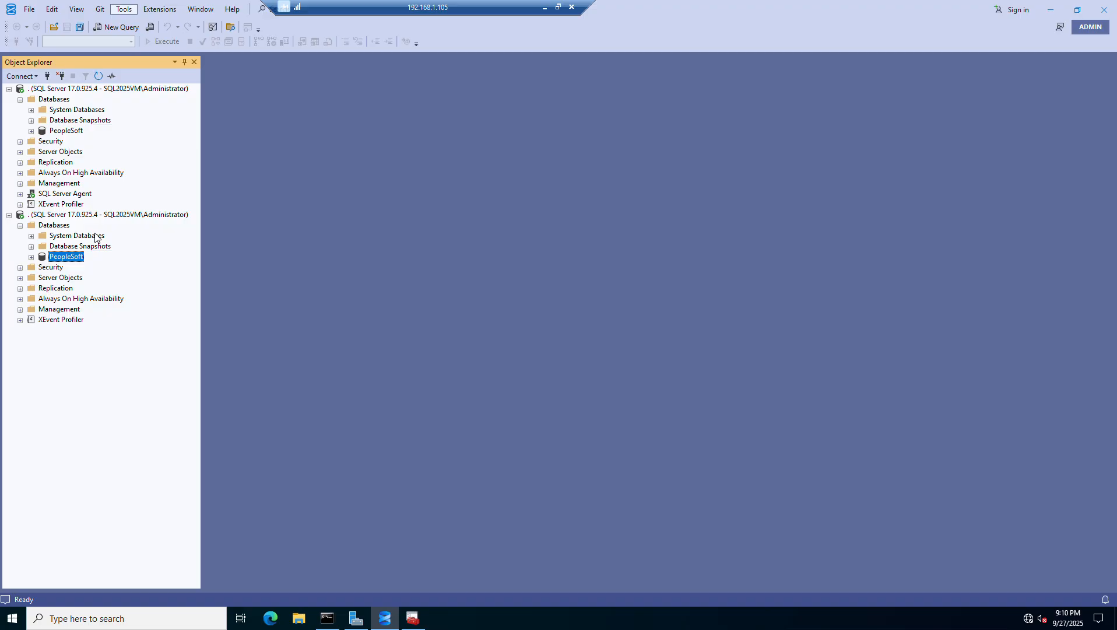
# - Disconnect both existing server connections in Object Explorer
pyautogui.click(70, 90)
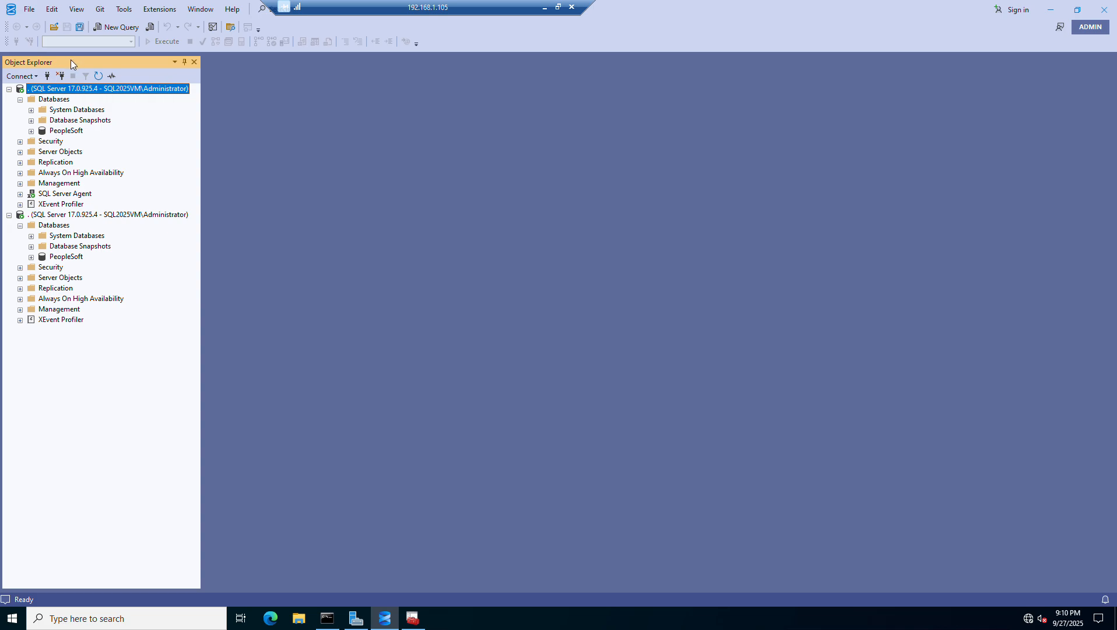
pyautogui.click(63, 73)
pyautogui.click(63, 72)
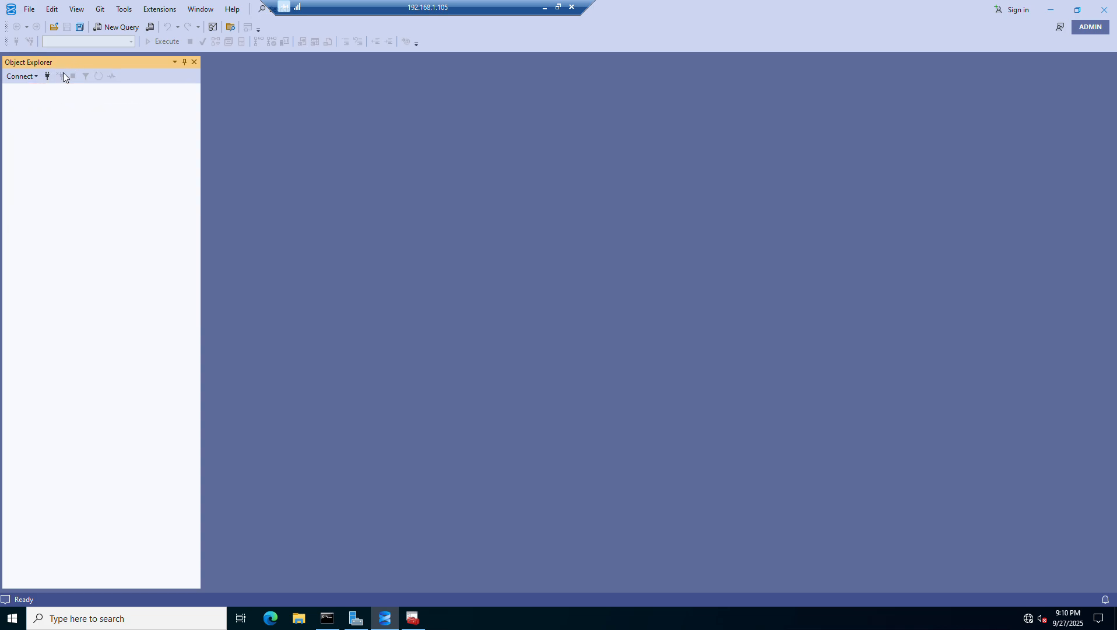
# - Connect Object Explorer to the local default instance using "." as the server name
pyautogui.click(47, 76)
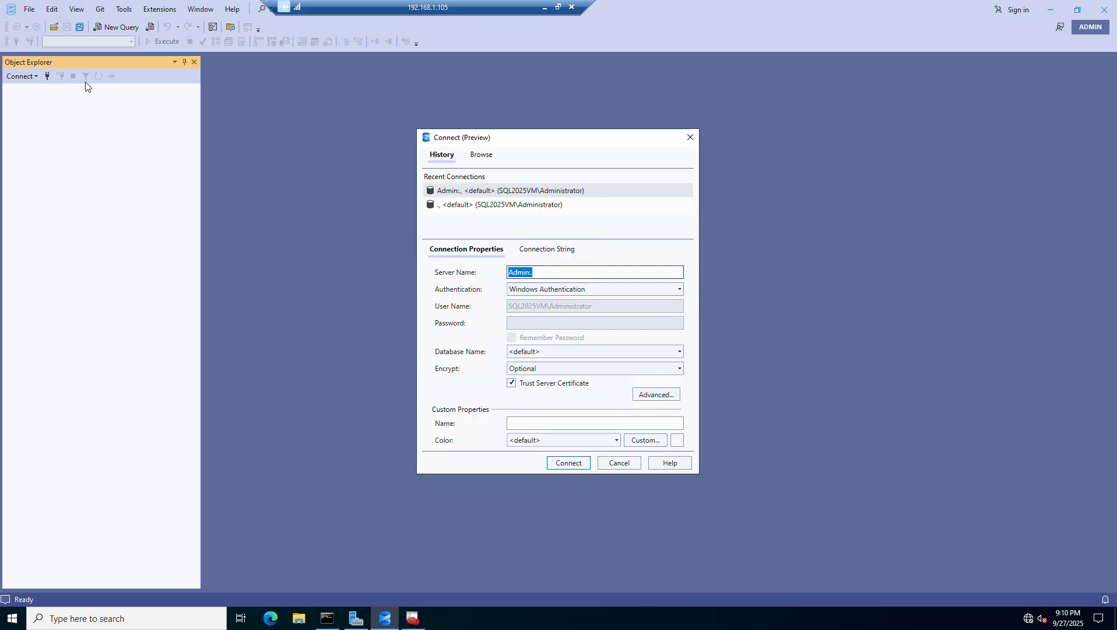
pyautogui.click(568, 273)
pyautogui.hotkey('ctrl', 'a')
pyautogui.write('.')
pyautogui.press('Return')
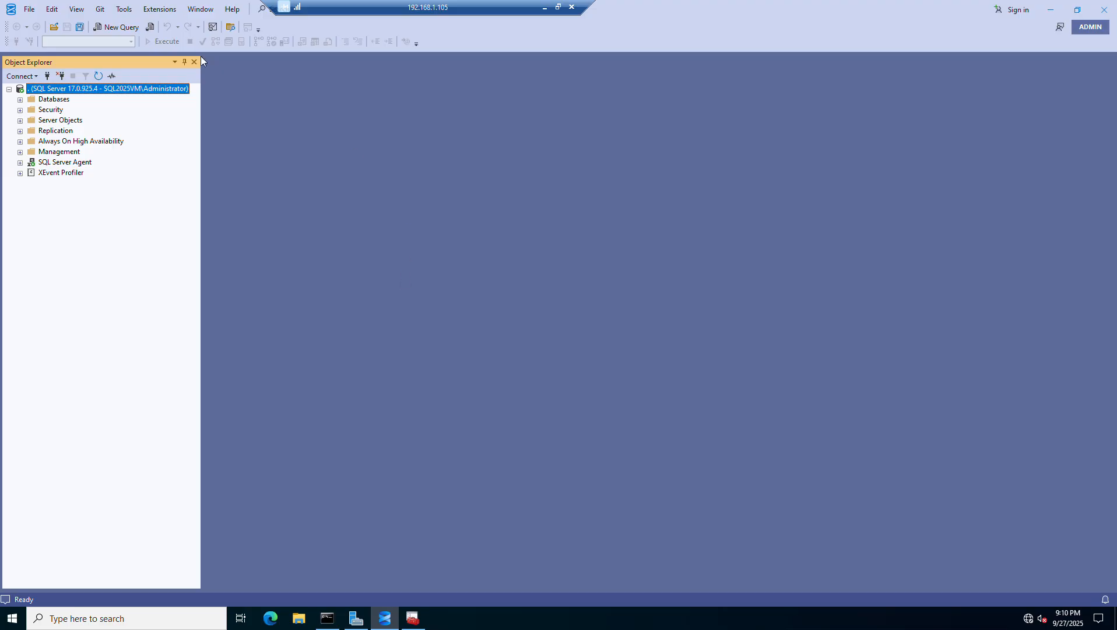
# - Add a second connection to the local instance using ".\" as the server name
pyautogui.click(50, 76)
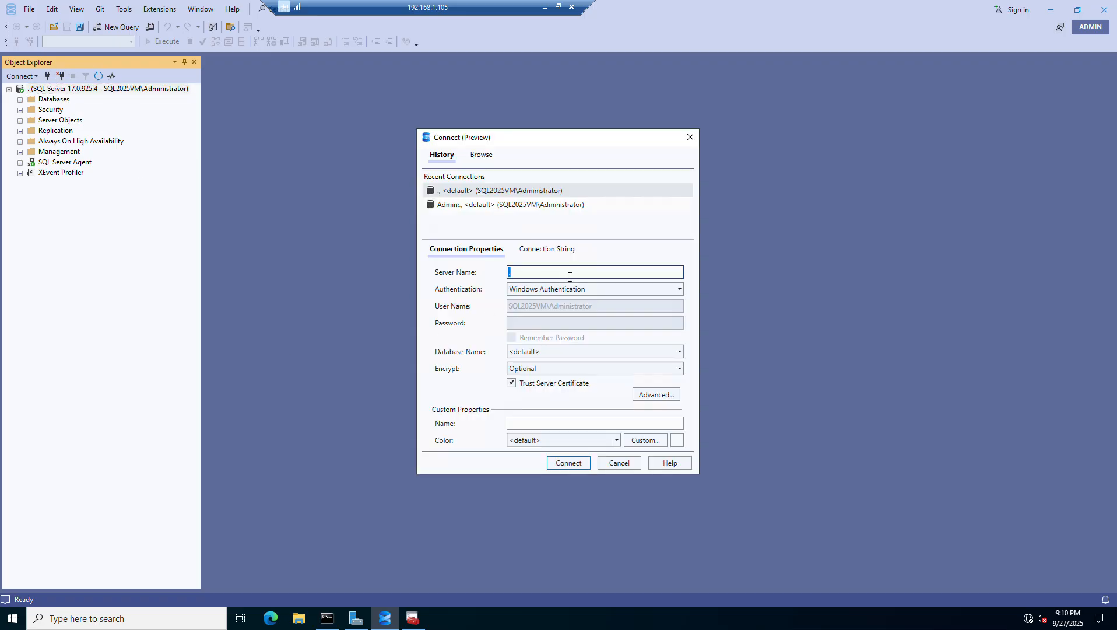
pyautogui.write('.')
pyautogui.press('Return')
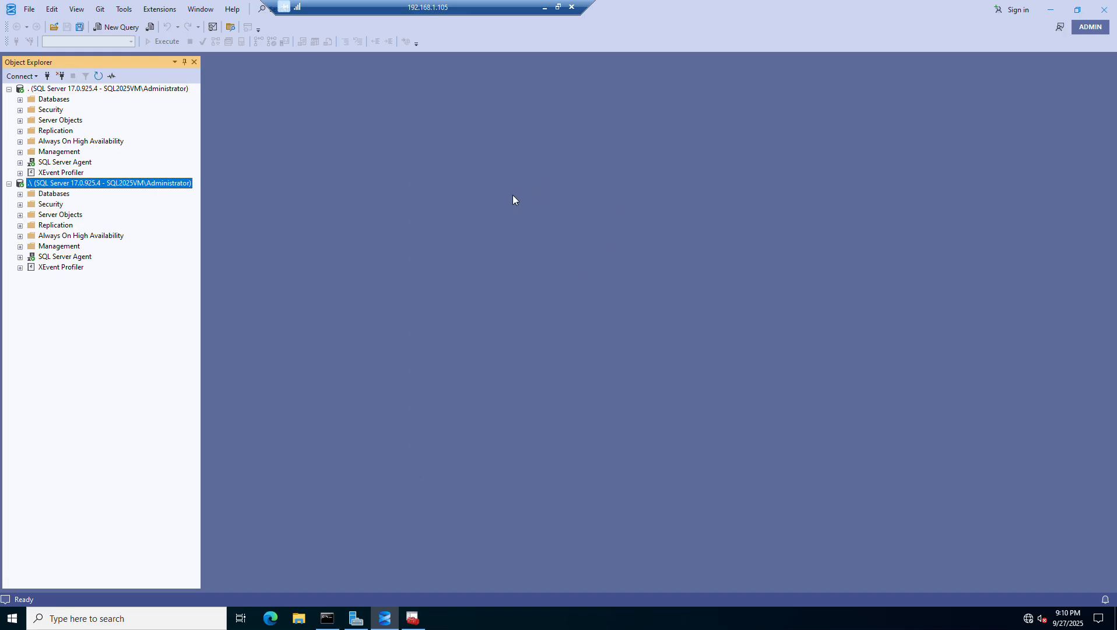
pyautogui.click(47, 77)
pyautogui.press('End')
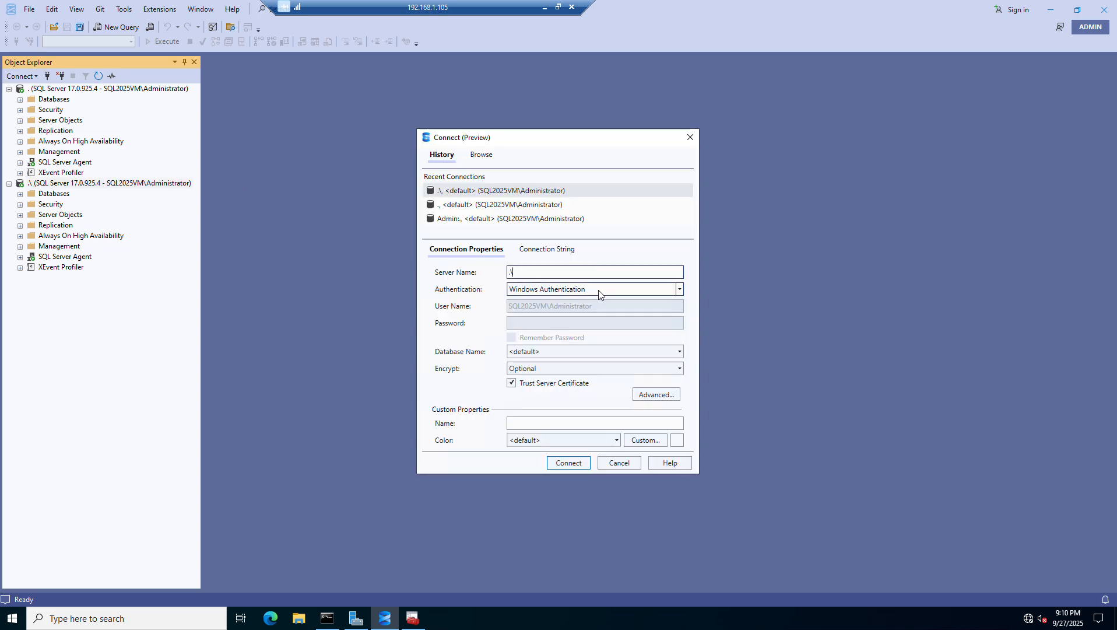
pyautogui.write('INSTANCE_NAME')
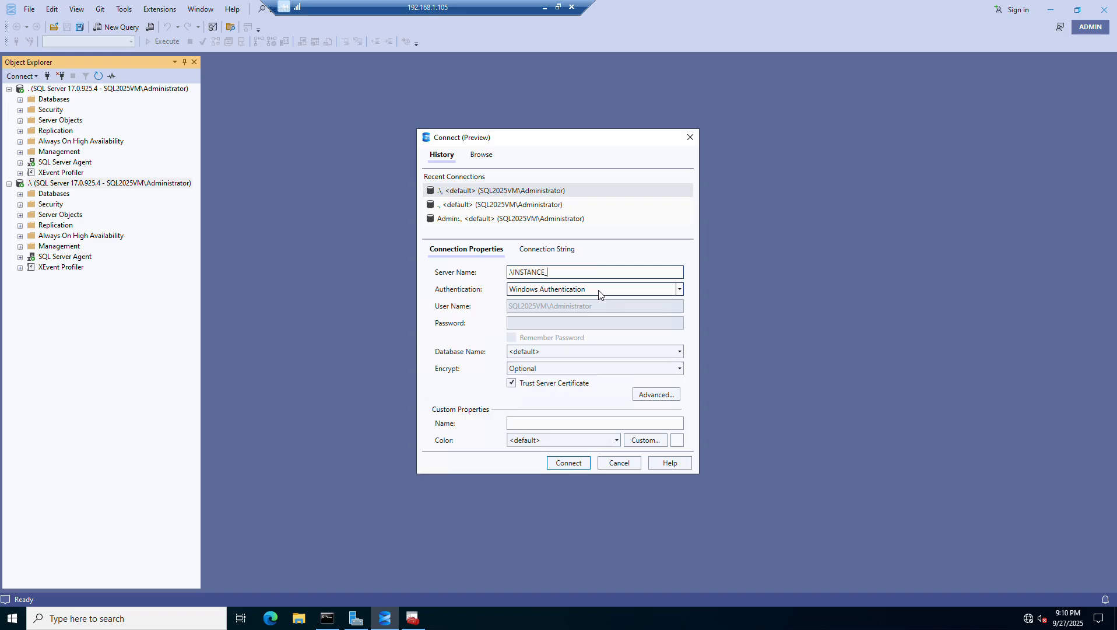
pyautogui.press('BackSpace')
pyautogui.press('BackSpace')
pyautogui.write('NE')
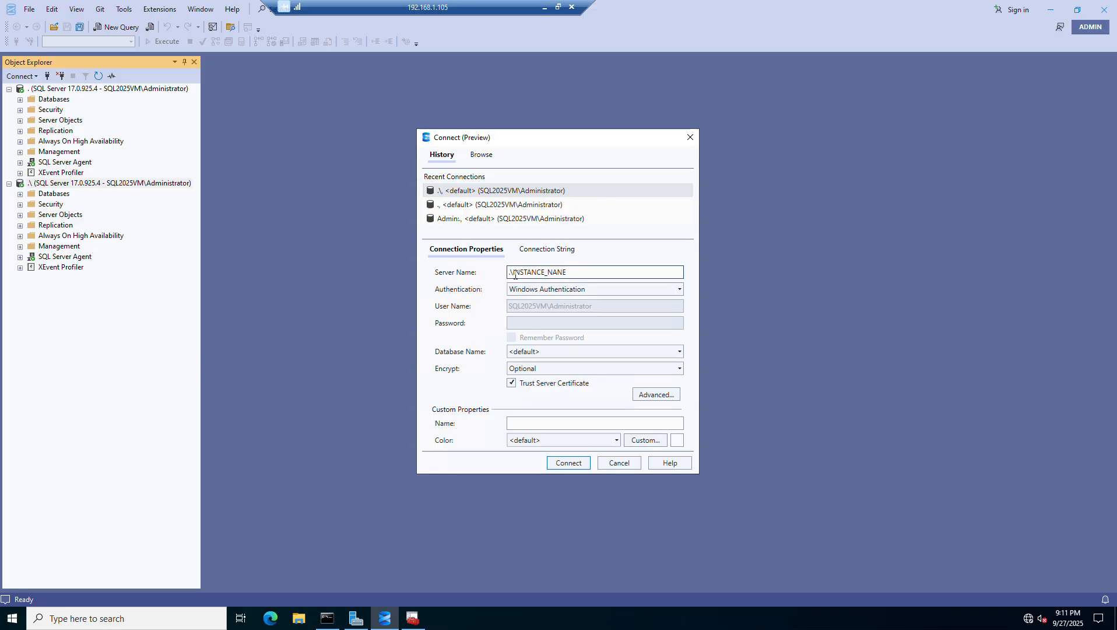
pyautogui.moveTo(514, 274); pyautogui.dragTo(495, 278)
pyautogui.click(514, 272)
pyautogui.doubleClick(522, 272)
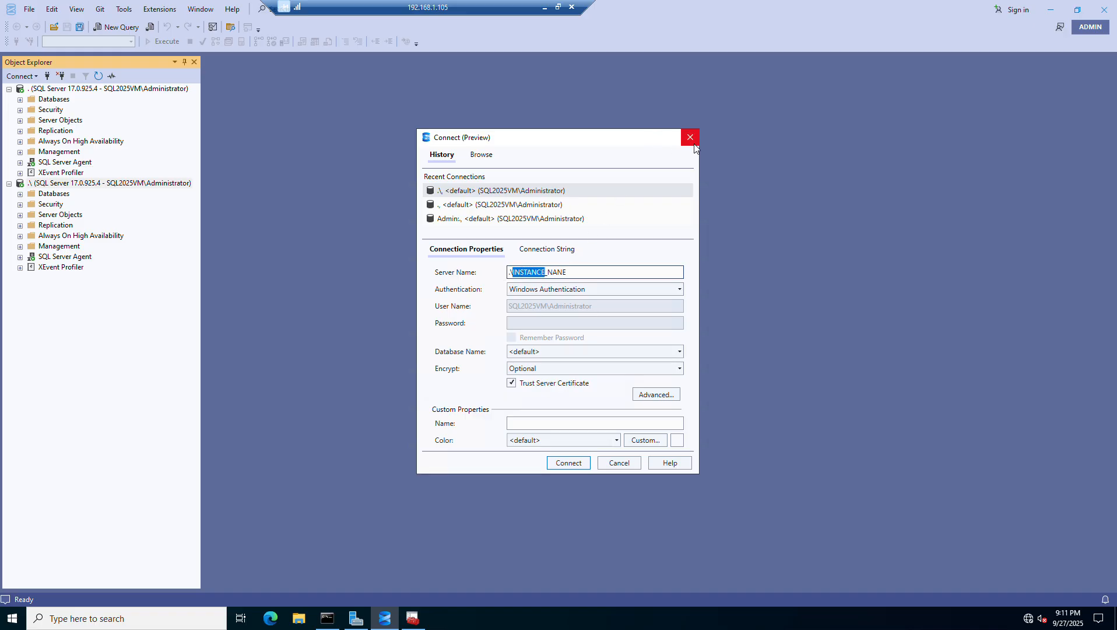
pyautogui.click(691, 137)
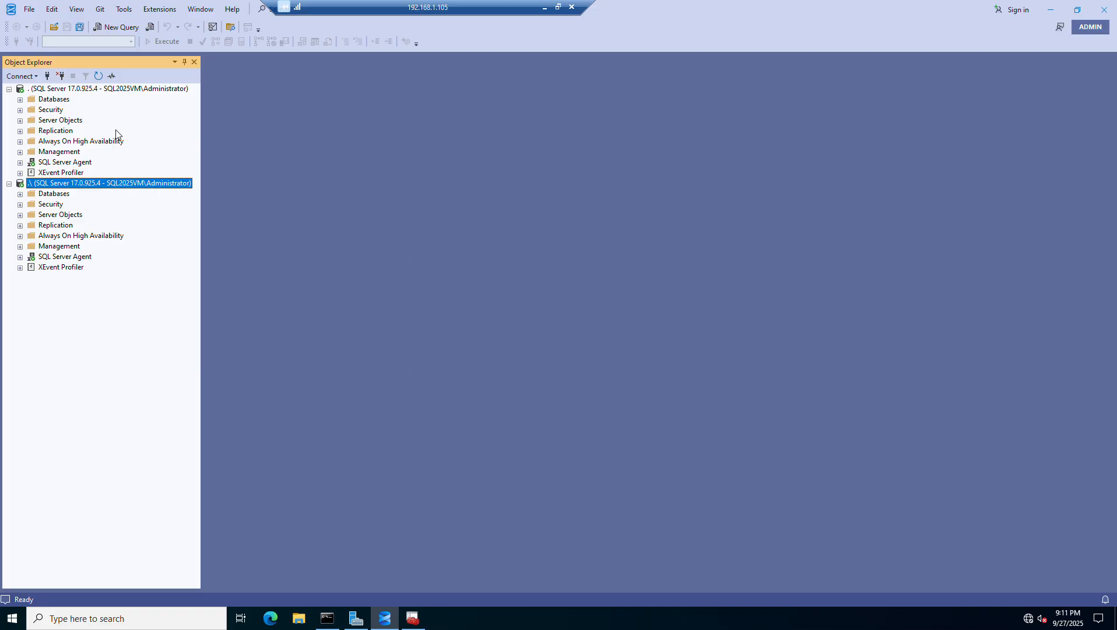
# - Connect to the server by the name SQL2025VM, copied from the Command Prompt output, and expand its Databases folder
pyautogui.click(47, 77)
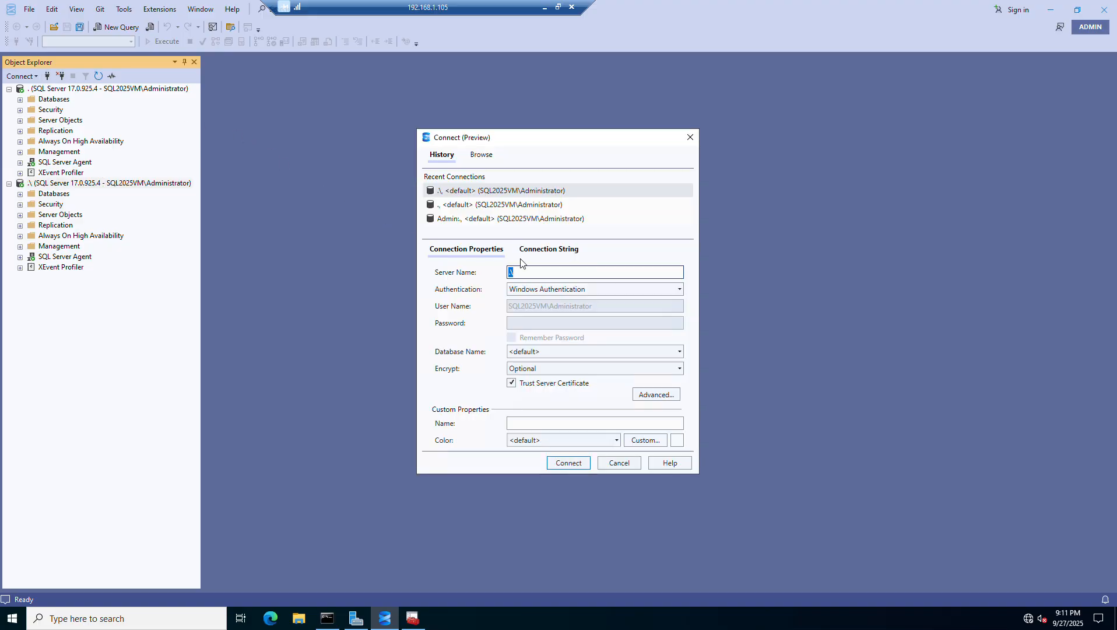
pyautogui.click(545, 275)
pyautogui.moveTo(546, 275); pyautogui.dragTo(409, 255)
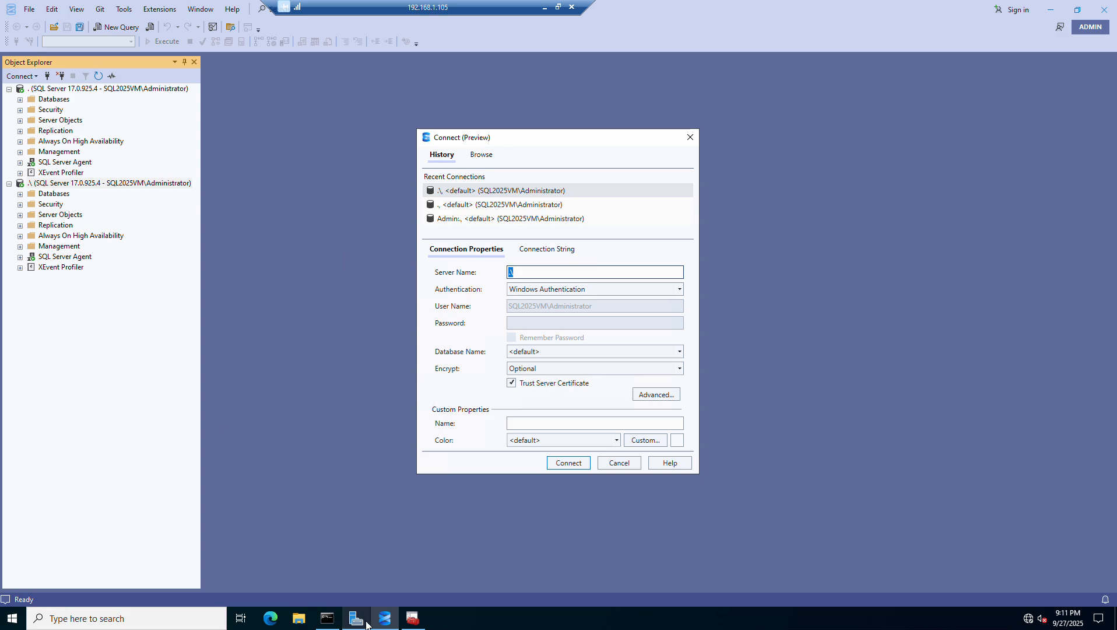
pyautogui.click(332, 619)
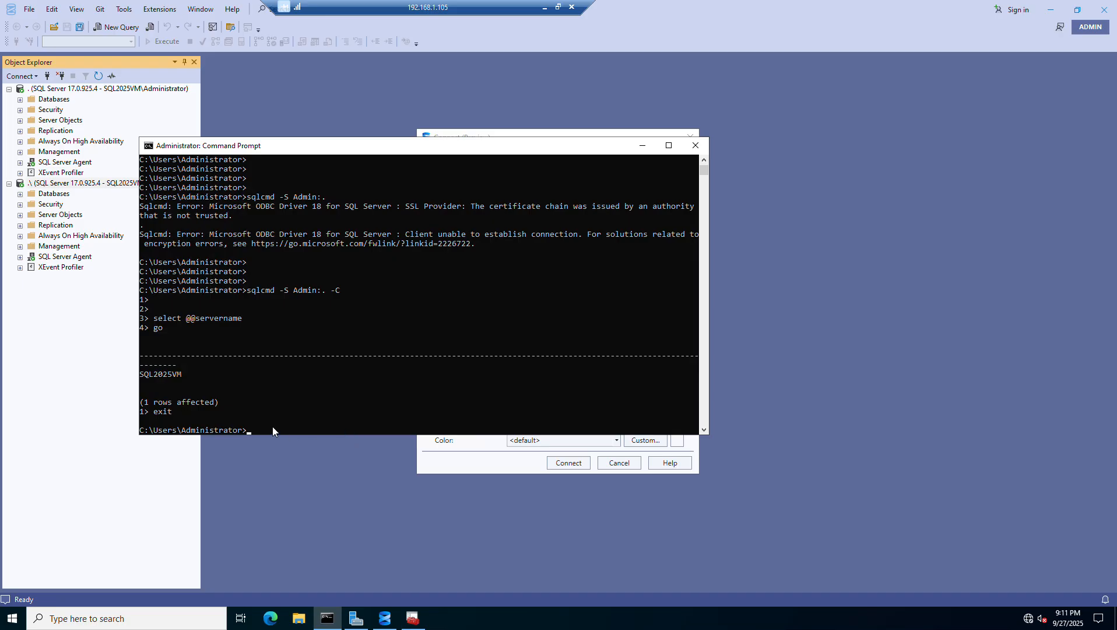
pyautogui.doubleClick(162, 375)
pyautogui.click(482, 472)
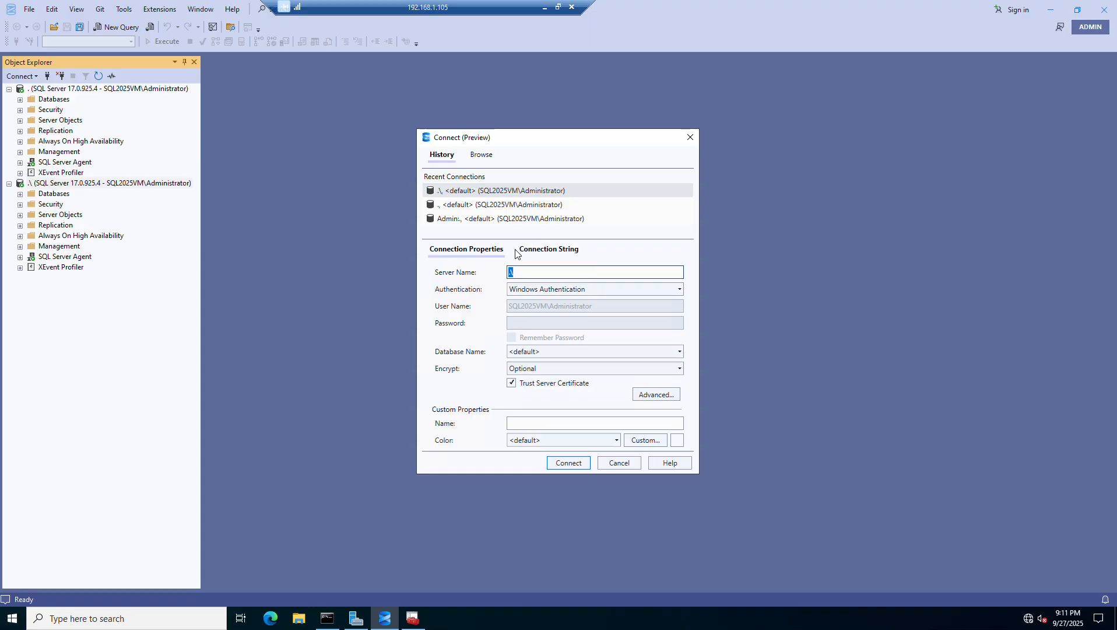
pyautogui.write('SQL2025VM')
pyautogui.click(568, 463)
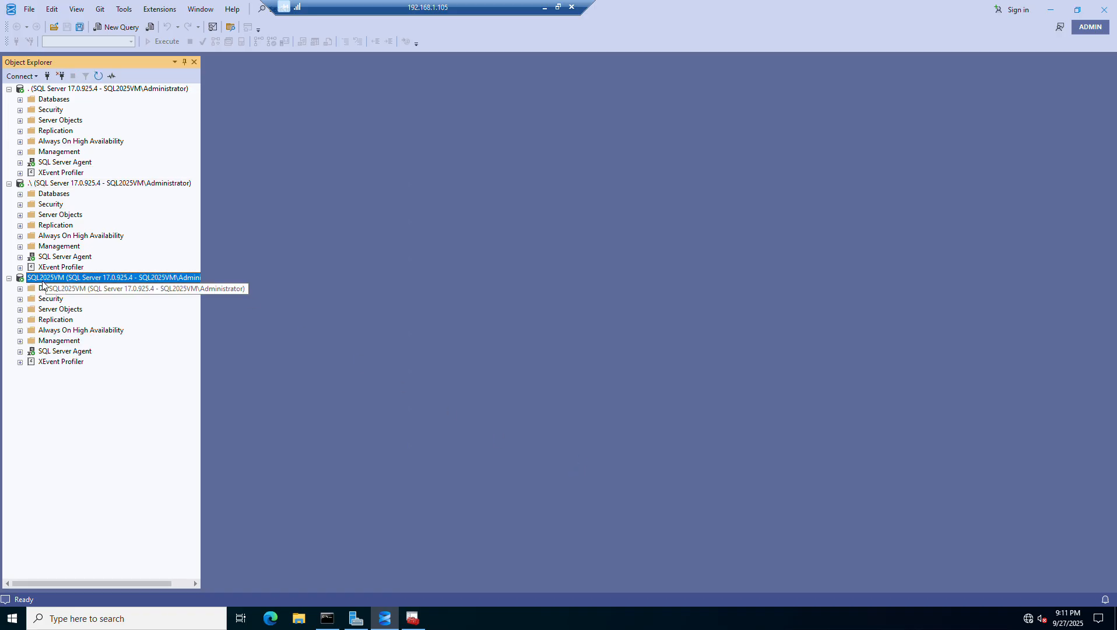
pyautogui.click(20, 288)
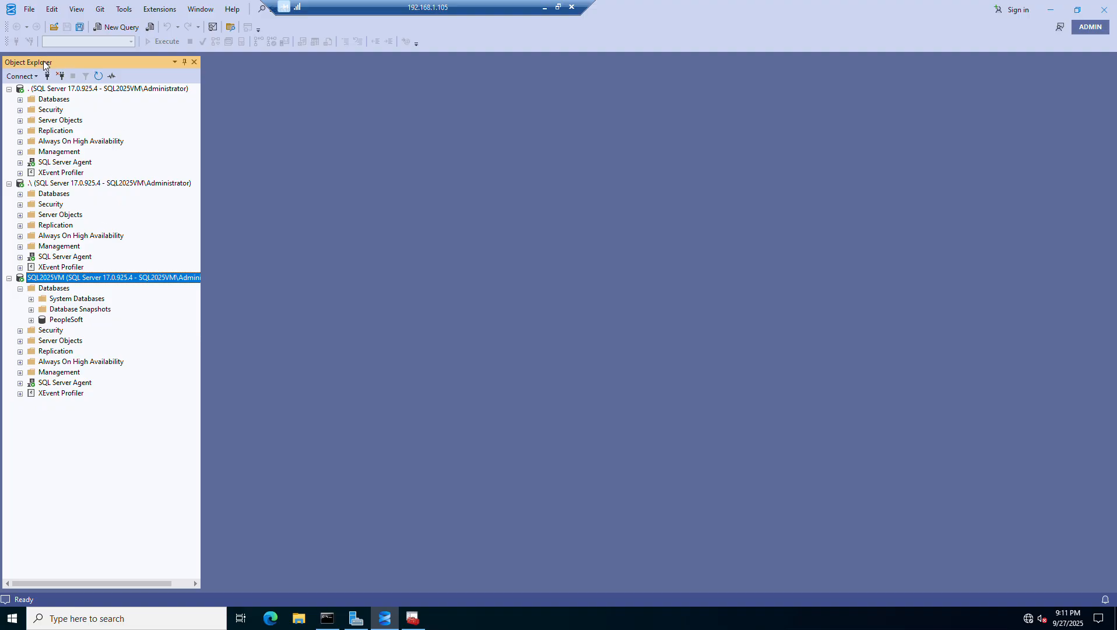
# - Start a new server connection, switch to the Command Prompt and ping SQL2025VM
pyautogui.click(43, 80)
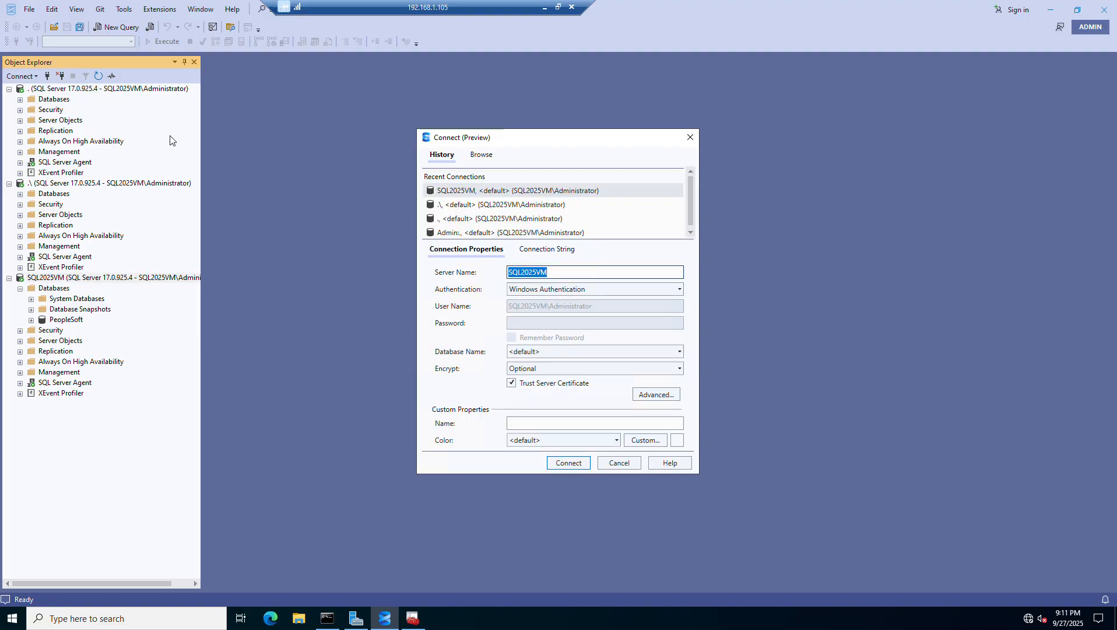
pyautogui.click(327, 619)
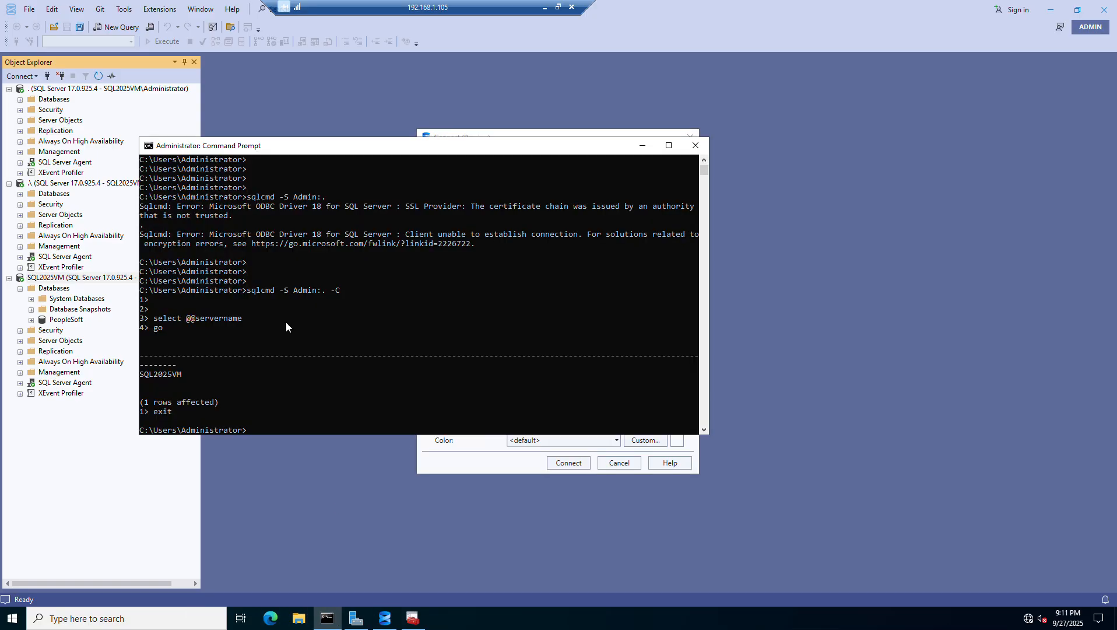
pyautogui.write('pinmg')
pyautogui.press('BackSpace')
pyautogui.press('BackSpace')
pyautogui.write('g SQL2025VM')
pyautogui.press('Return')
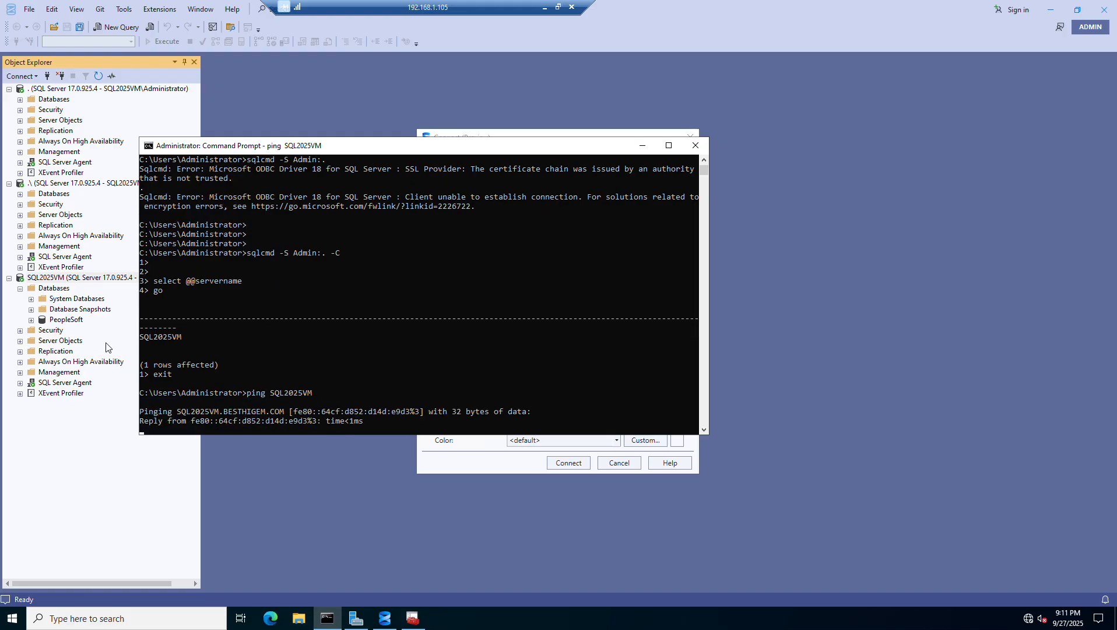
# - Stop the running ping and ping SQL2025VM again over IPv4 with the -4 option
pyautogui.hotkey('ctrl', 'c')
pyautogui.press('Up')
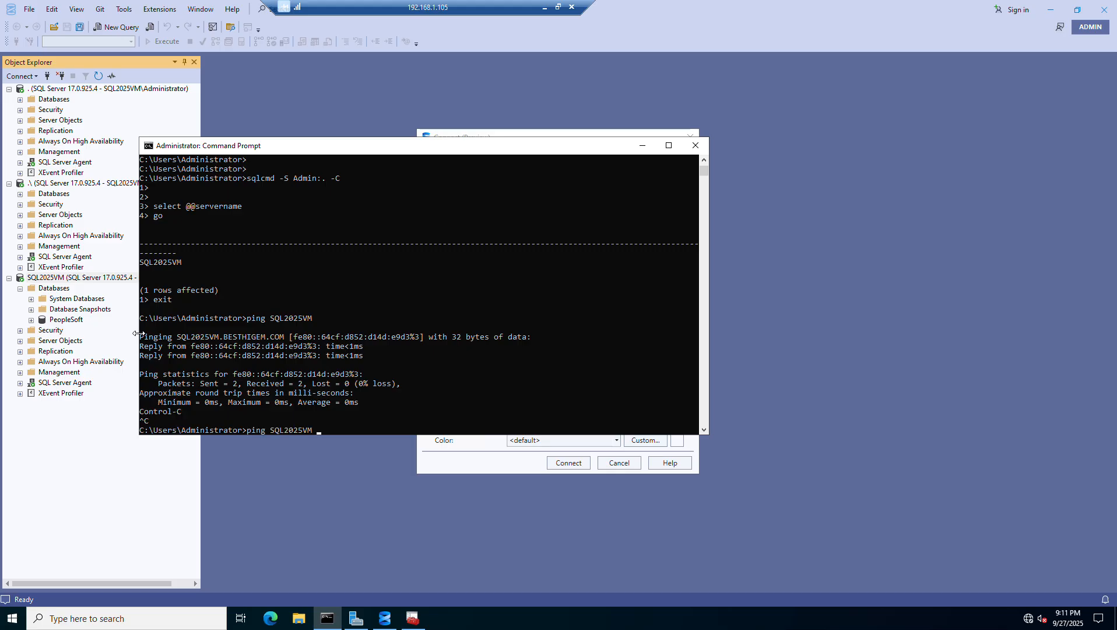
pyautogui.write('-4')
pyautogui.press('Return')
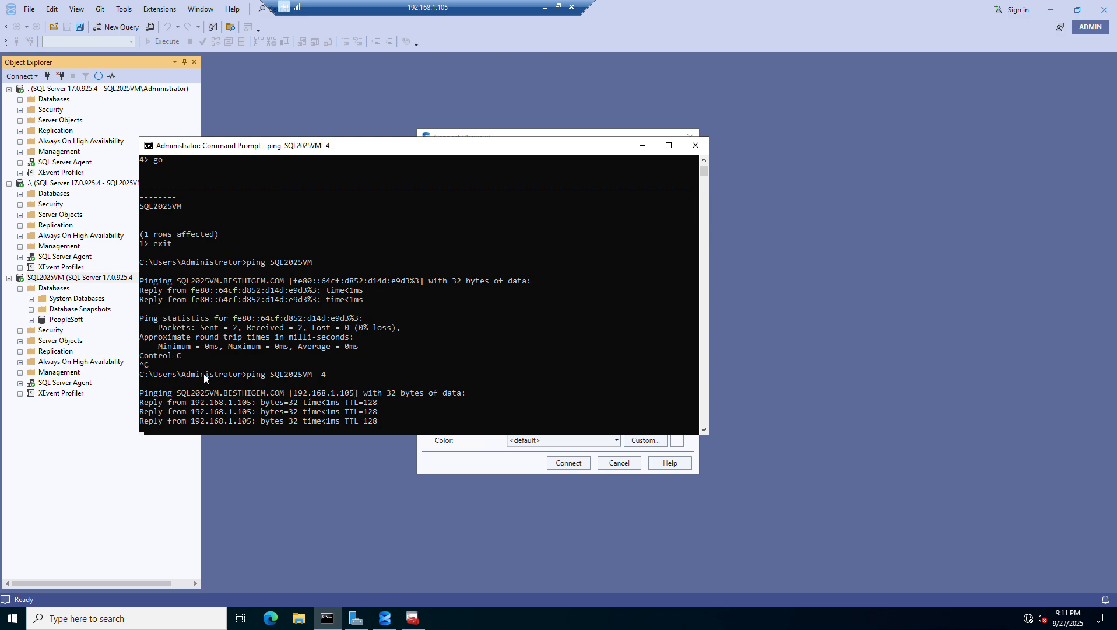
# - Copy the IP address 192.168.1.105 from the ping replies and connect to the server with it as the server name
pyautogui.moveTo(190, 422); pyautogui.dragTo(249, 421)
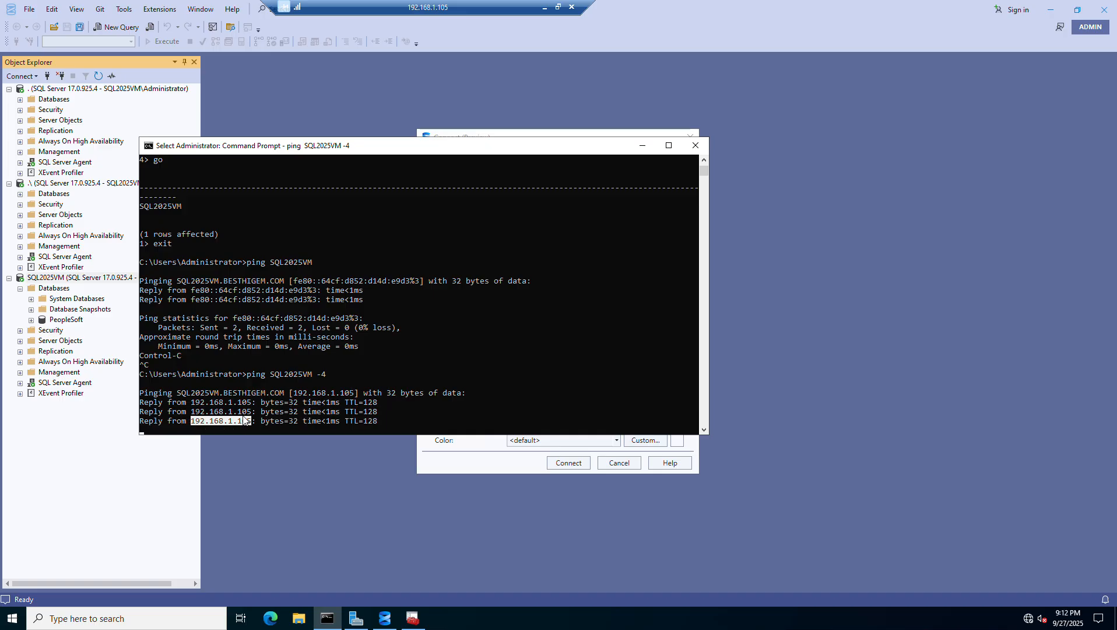
pyautogui.hotkey('ctrl', 'c')
pyautogui.click(535, 459)
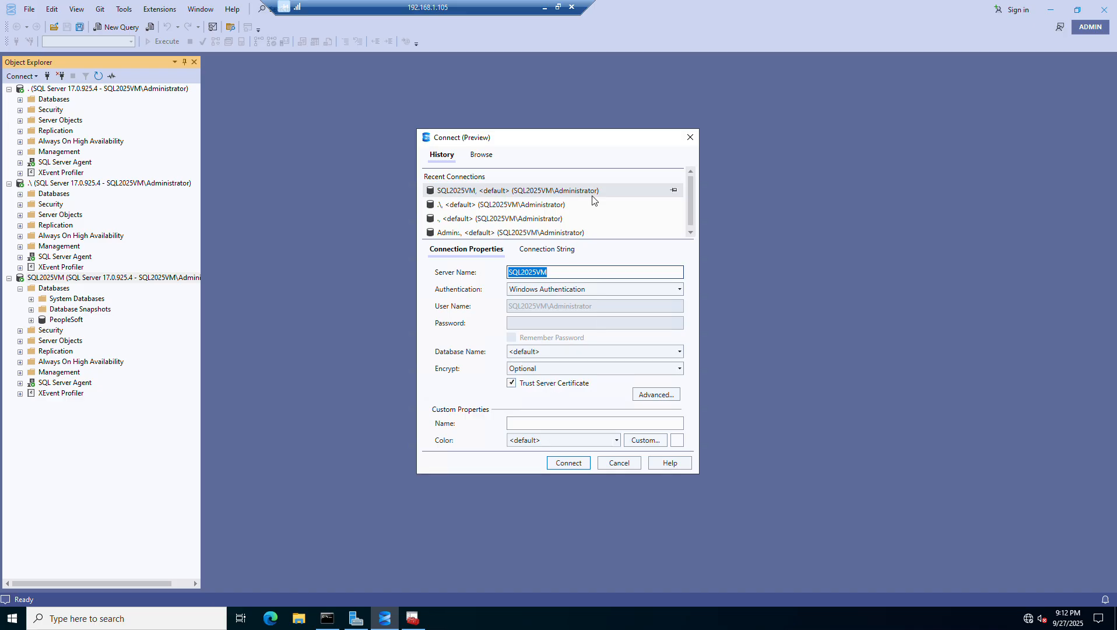
pyautogui.hotkey('ctrl', 'v')
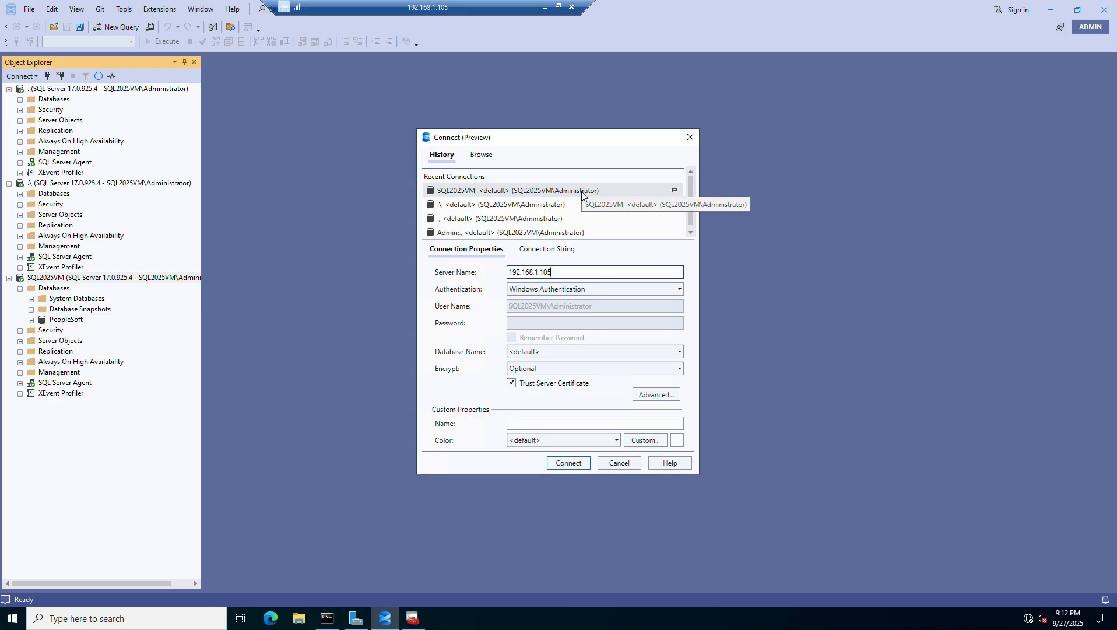
pyautogui.click(572, 464)
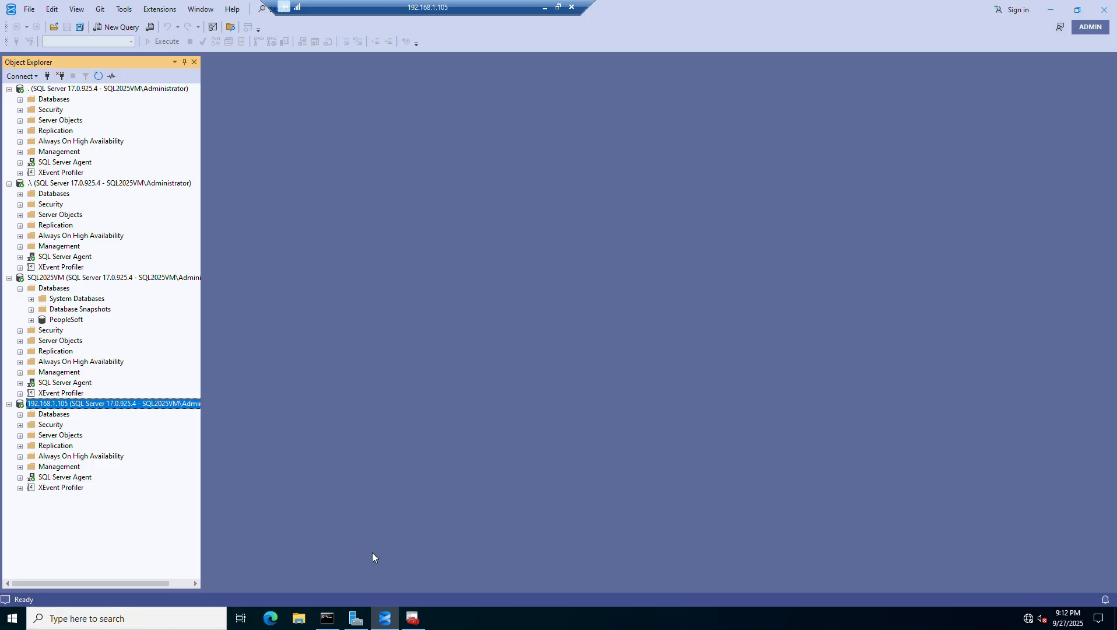
# - Switch to SQL Server Configuration Manager and start a new alias under the 32-bit SQL Native Client 11.0 Configuration
pyautogui.click(413, 617)
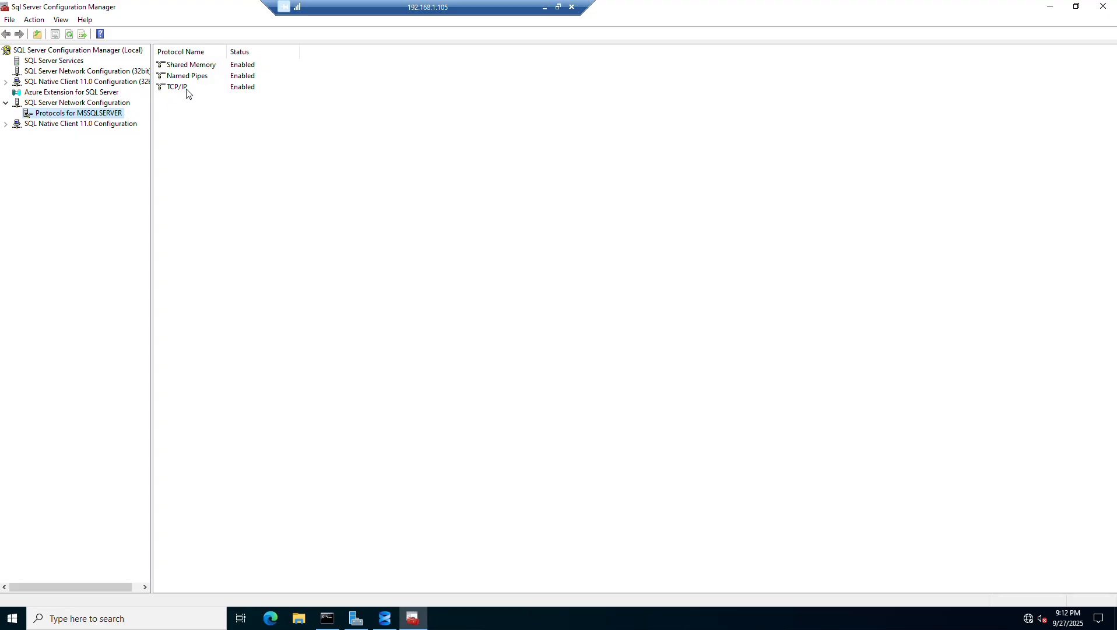
pyautogui.click(7, 83)
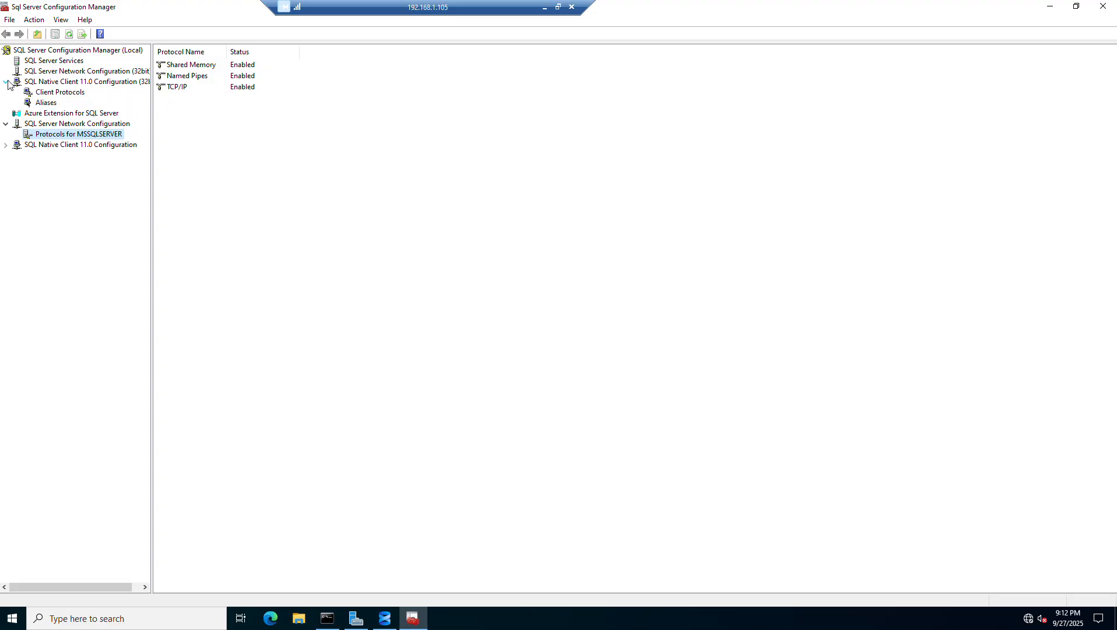
pyautogui.click(45, 103)
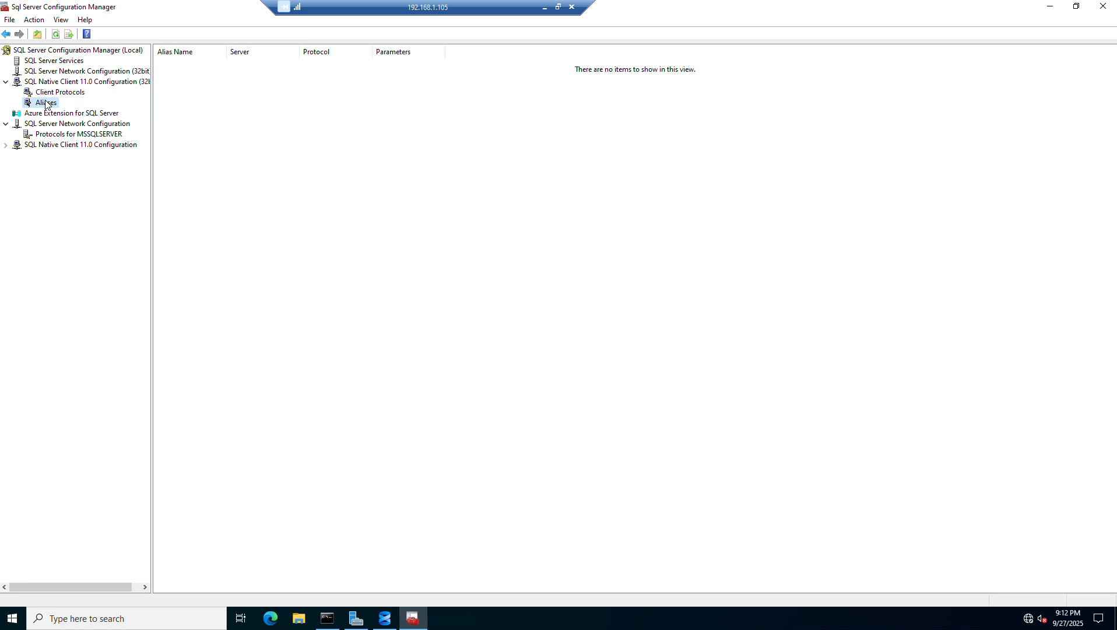
pyautogui.rightClick(45, 104)
pyautogui.click(75, 119)
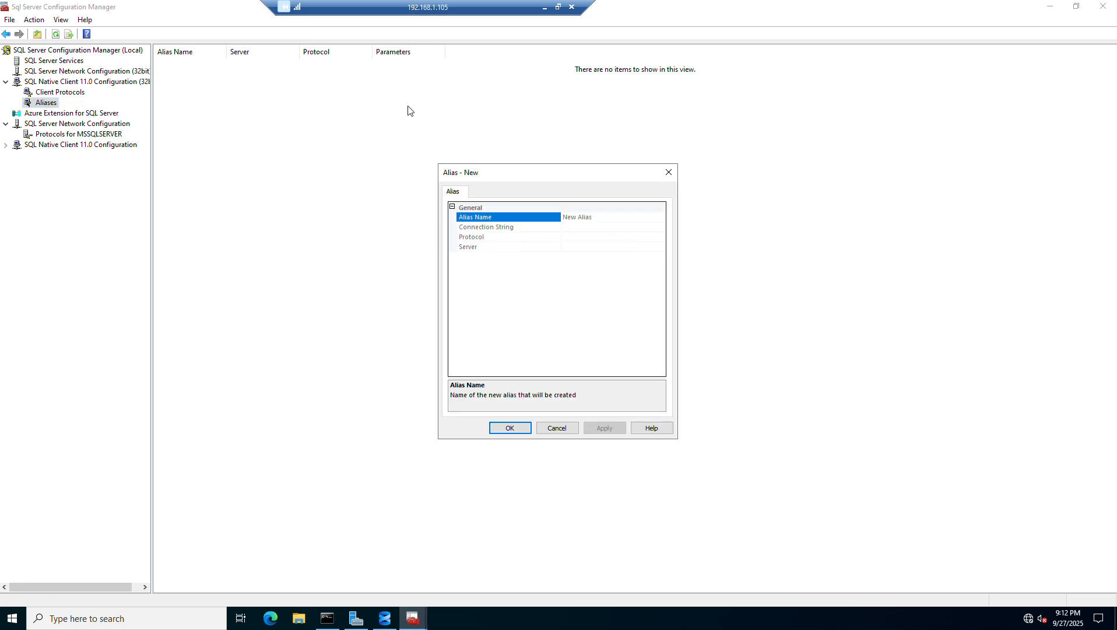
# - Examine the Alias Name, Connection String and Protocol fields of the new alias
pyautogui.doubleClick(614, 219)
pyautogui.moveTo(613, 219); pyautogui.dragTo(463, 187)
pyautogui.click(582, 227)
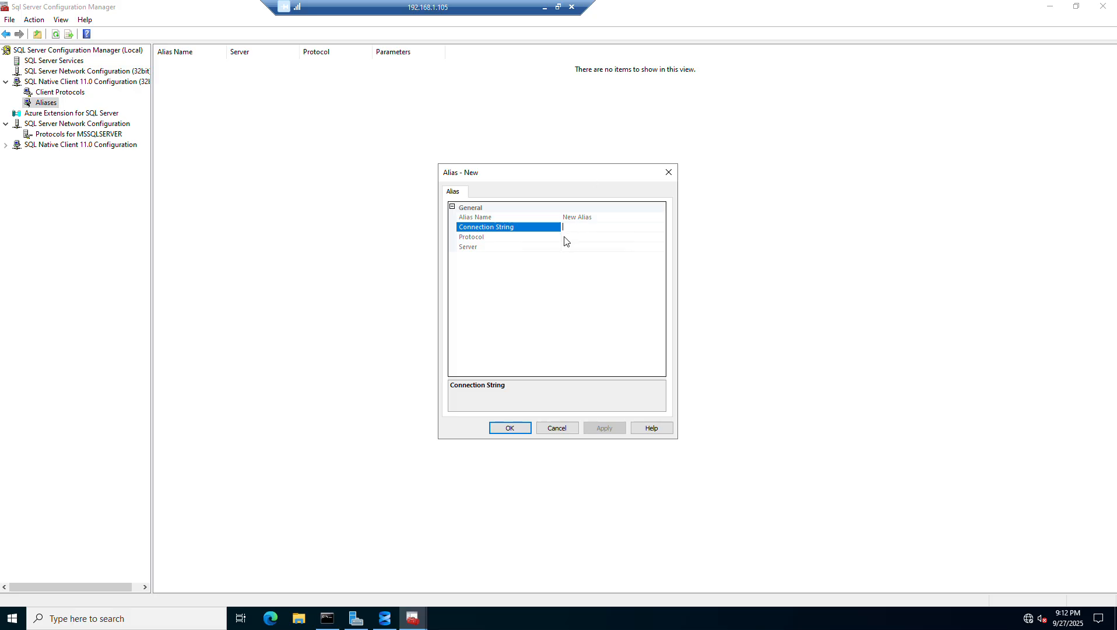
pyautogui.click(564, 237)
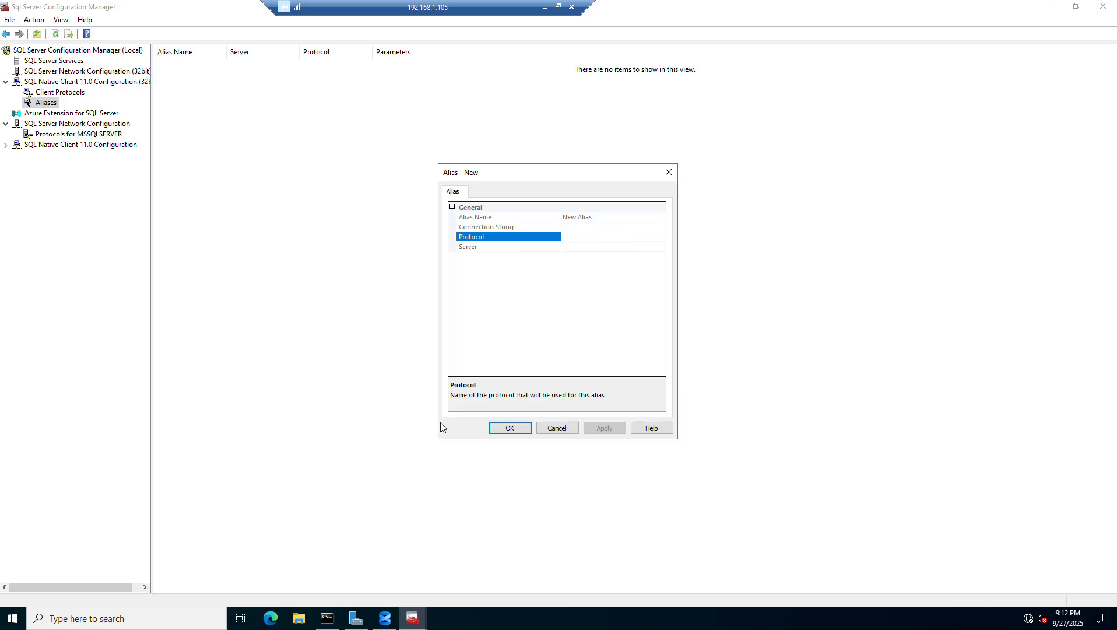
pyautogui.click(579, 227)
pyautogui.click(581, 216)
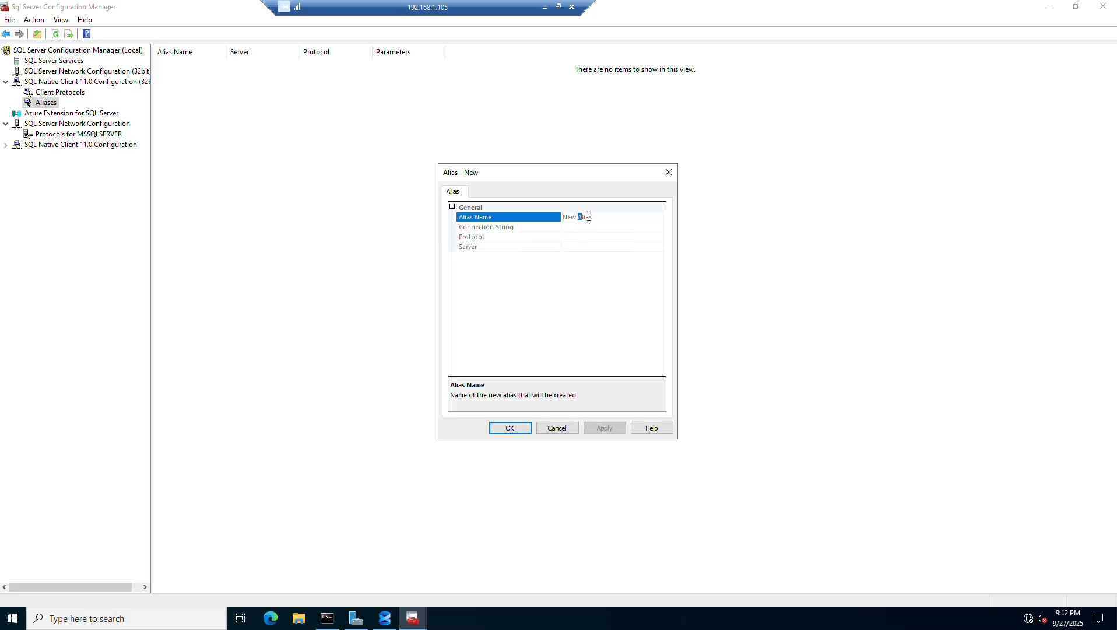
pyautogui.click(631, 228)
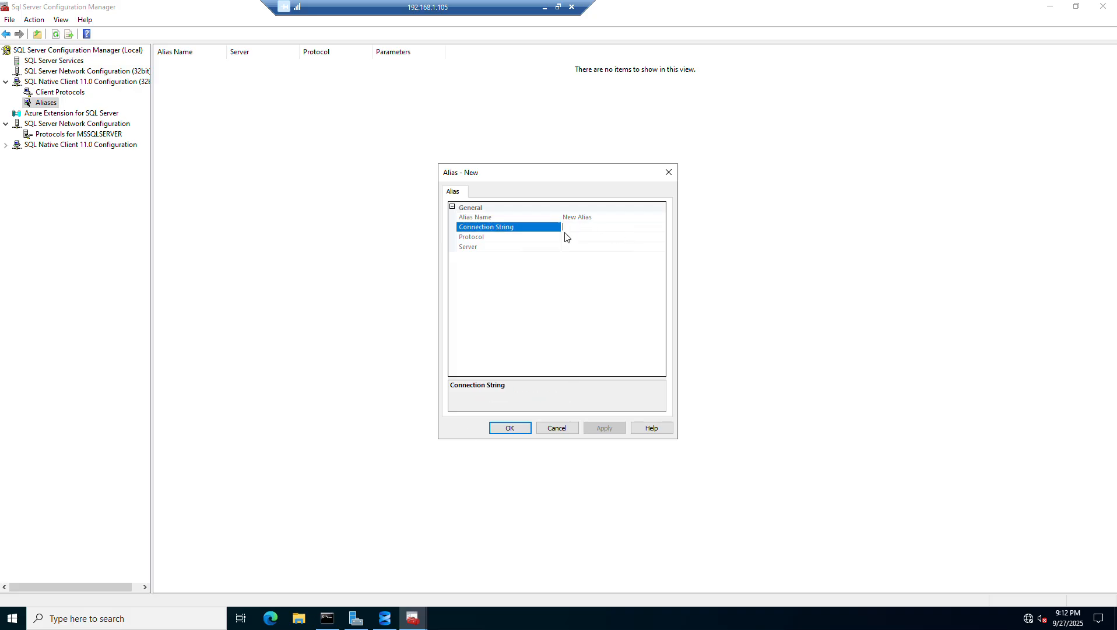
pyautogui.click(578, 219)
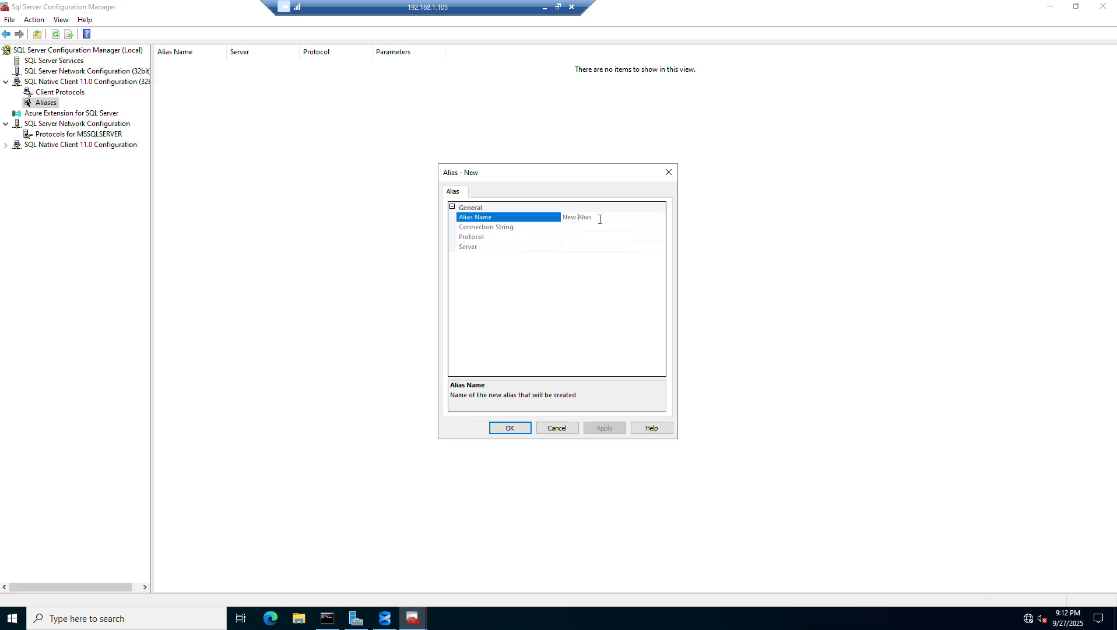
pyautogui.moveTo(600, 220); pyautogui.dragTo(483, 199)
pyautogui.press('Escape')
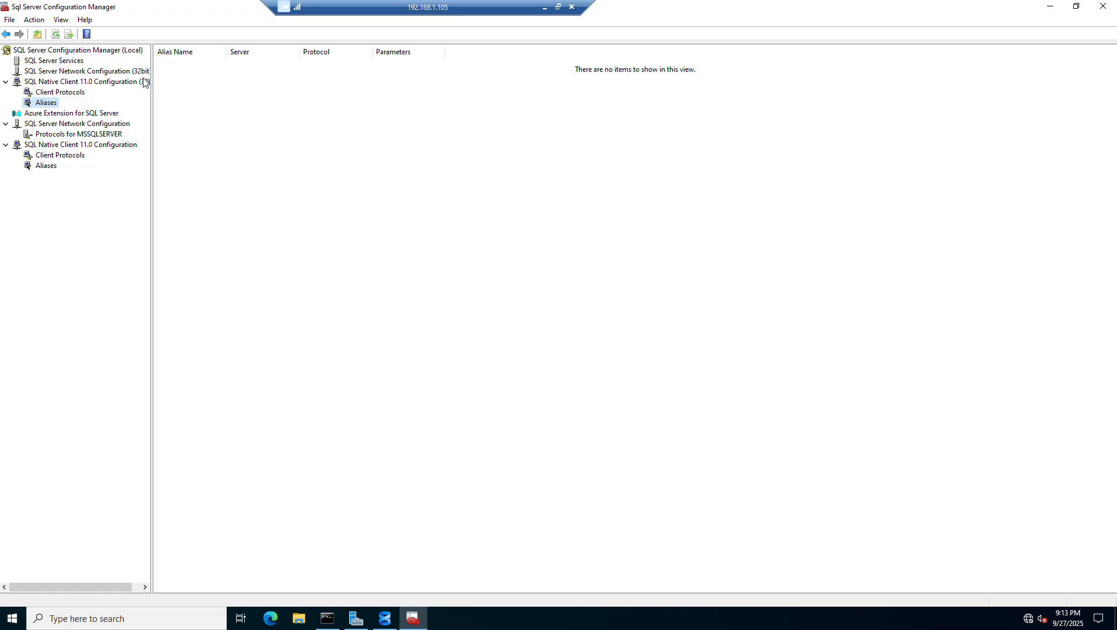
# - Start a new alias under SQL Native Client 11.0 Configuration and examine its Alias Name and Connection String fields
pyautogui.click(55, 164)
pyautogui.rightClick(56, 168)
pyautogui.click(97, 186)
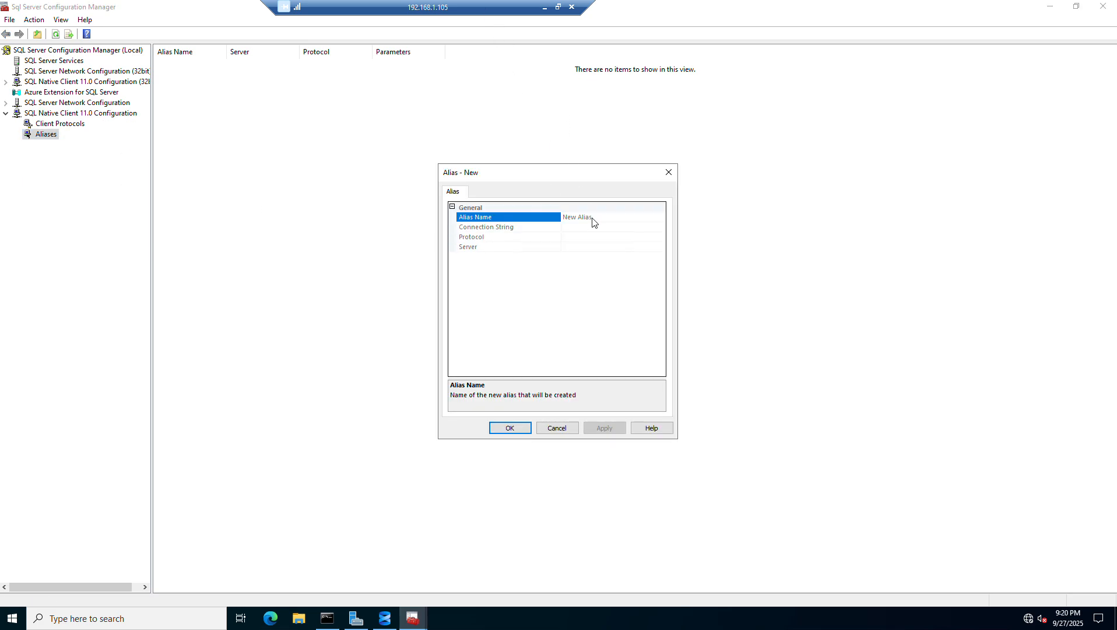
pyautogui.click(608, 215)
pyautogui.moveTo(609, 216); pyautogui.dragTo(554, 217)
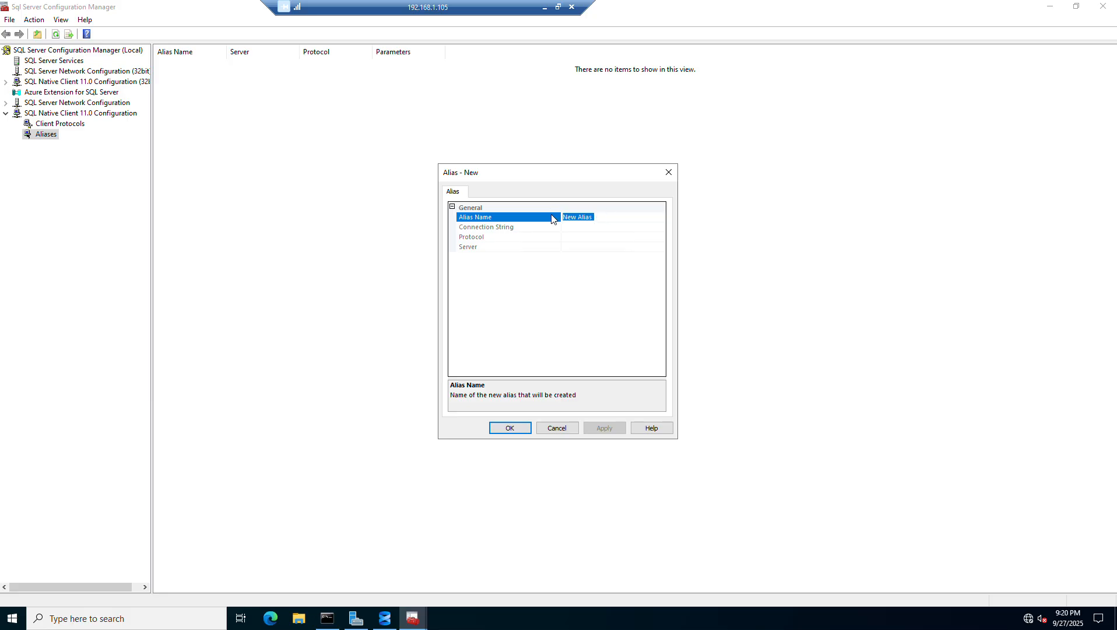
pyautogui.click(595, 227)
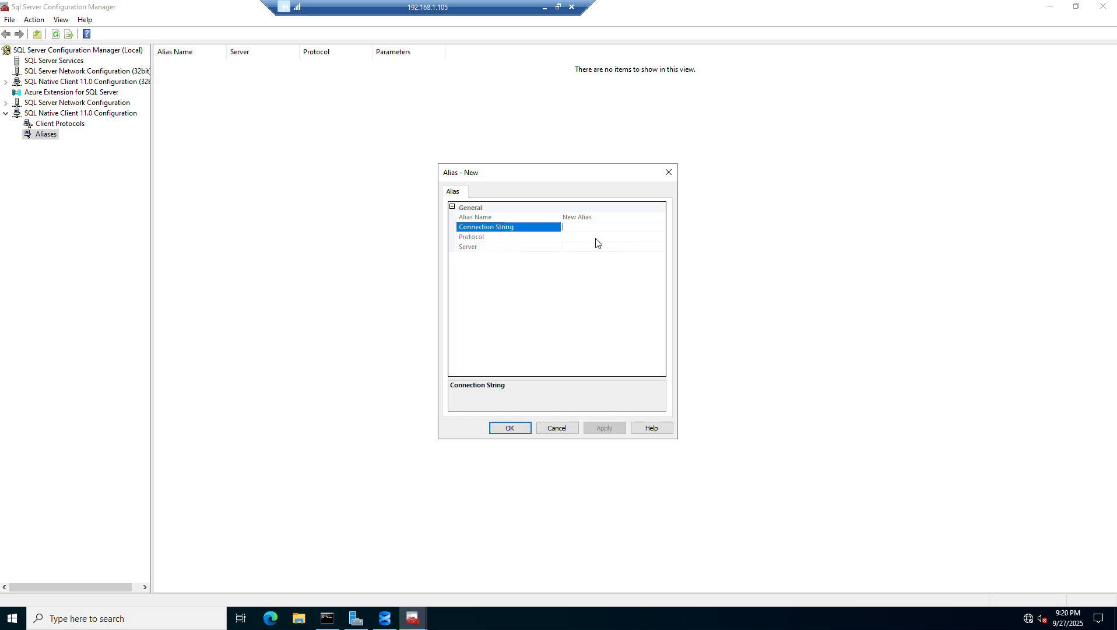
pyautogui.click(624, 219)
pyautogui.moveTo(622, 219); pyautogui.dragTo(539, 213)
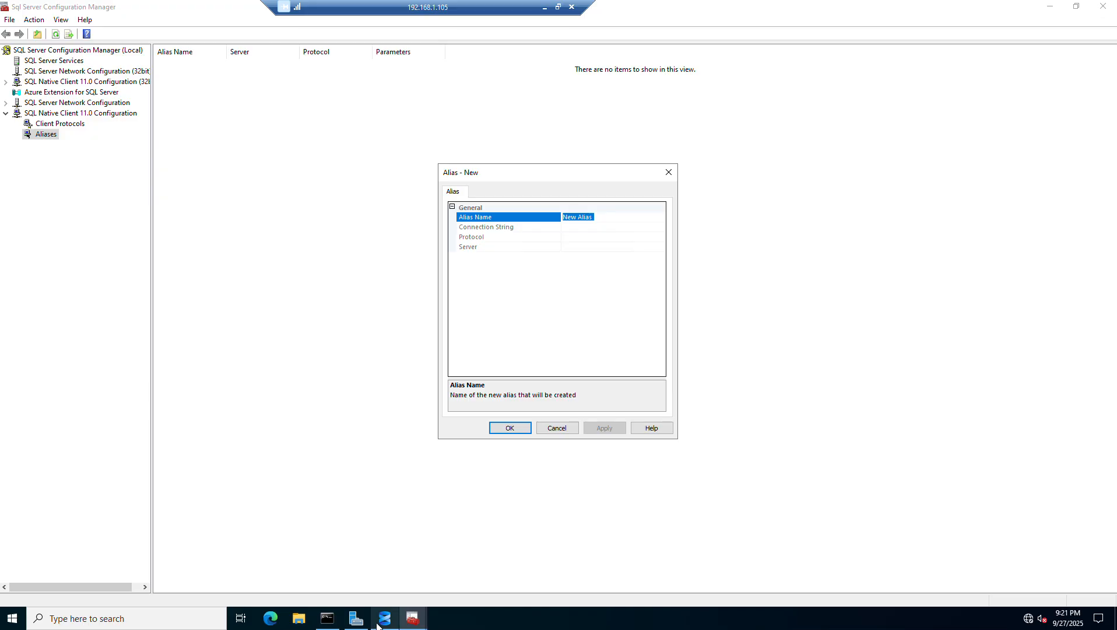
# - Switch to SQL Server Management Studio and collapse all four server connections in Object Explorer
pyautogui.moveTo(385, 619)
pyautogui.click(395, 586)
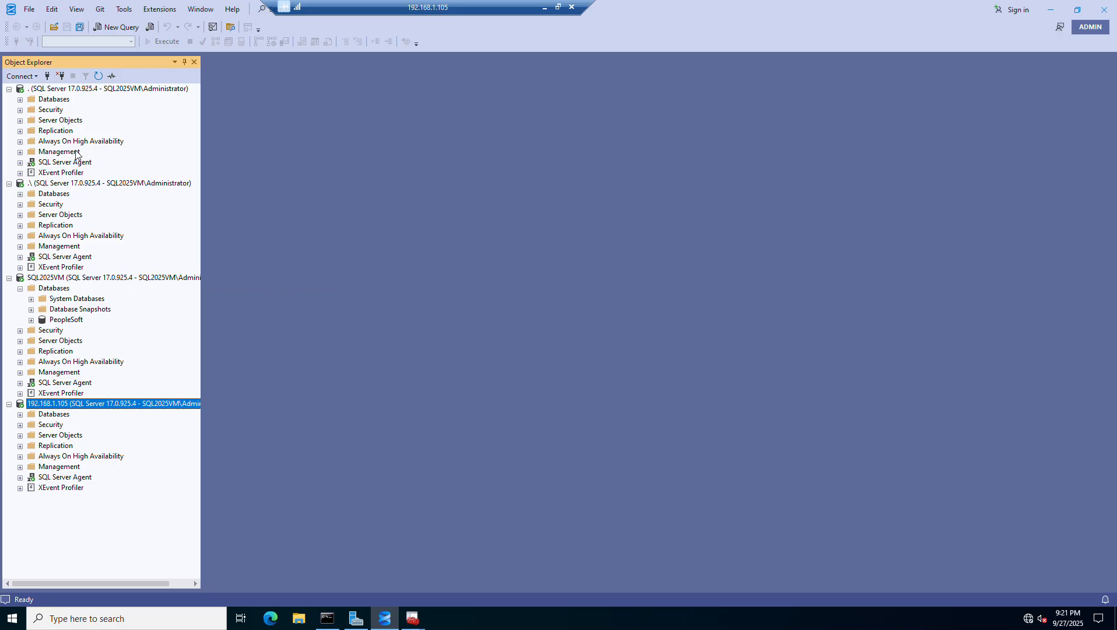
pyautogui.click(9, 89)
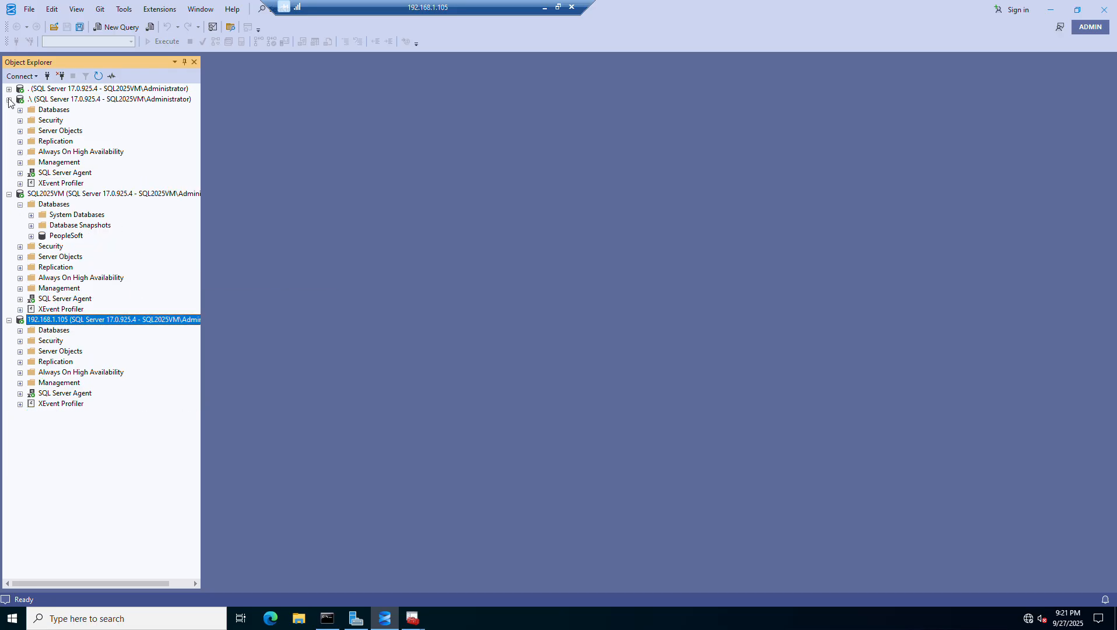
pyautogui.click(9, 100)
pyautogui.click(8, 110)
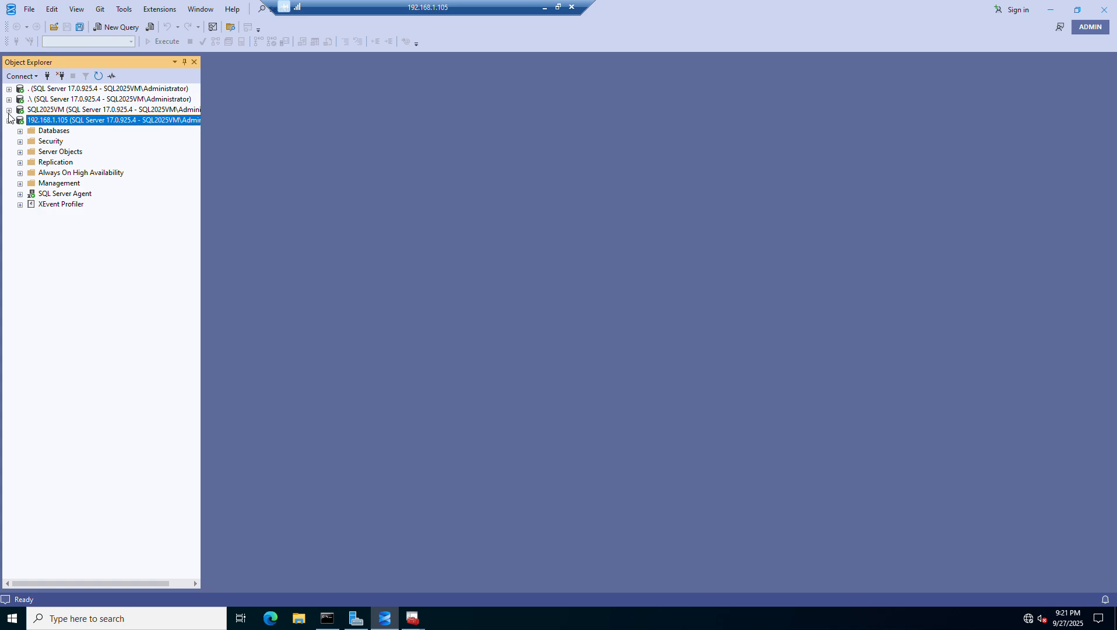
pyautogui.click(9, 120)
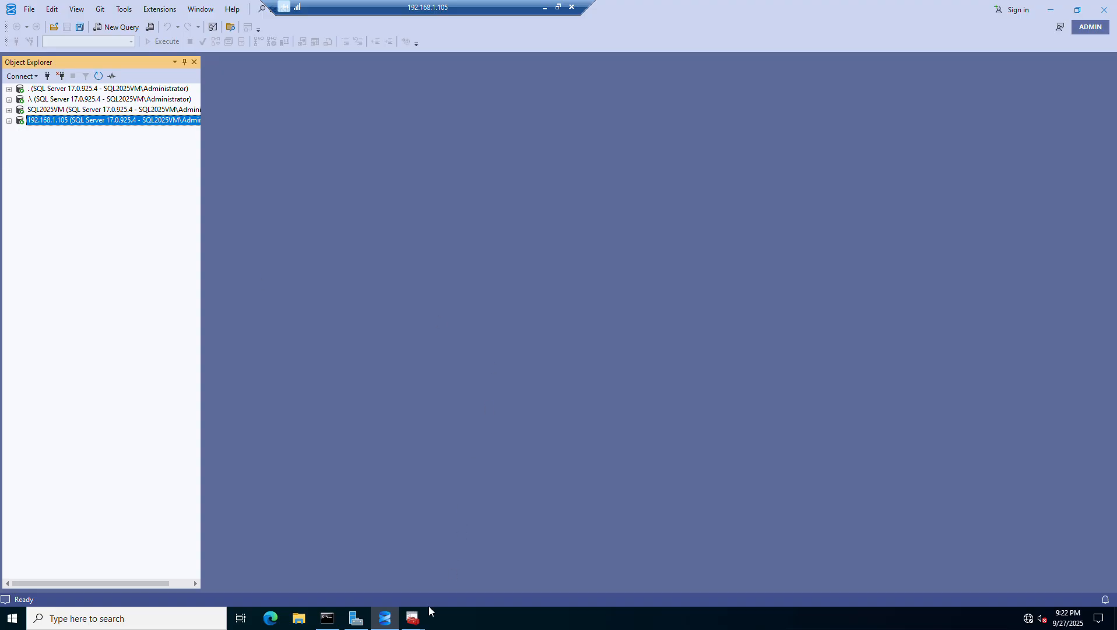
# - Switch to SQL Server Configuration Manager and open the TCP/IP properties under Protocols for MSSQLSERVER
pyautogui.moveTo(420, 623)
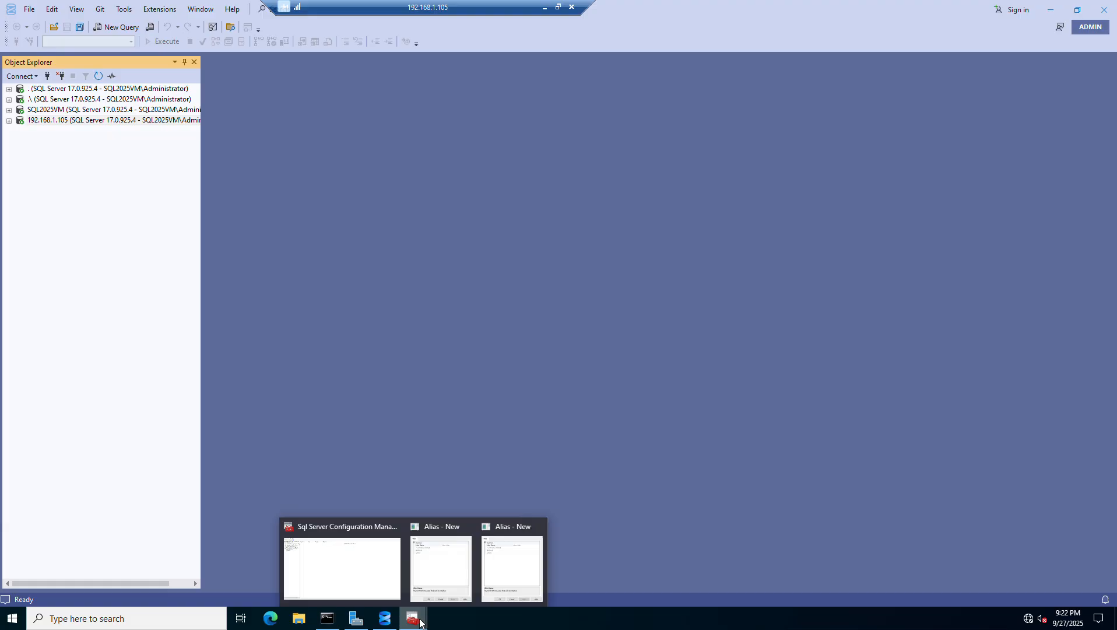
pyautogui.click(351, 572)
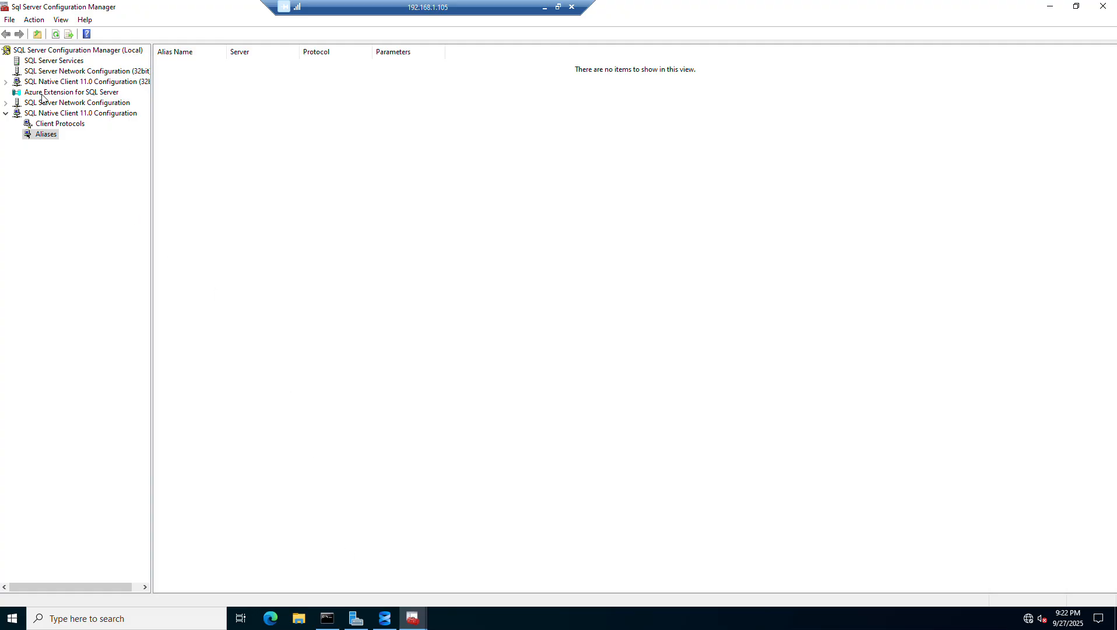
pyautogui.click(6, 103)
pyautogui.click(54, 114)
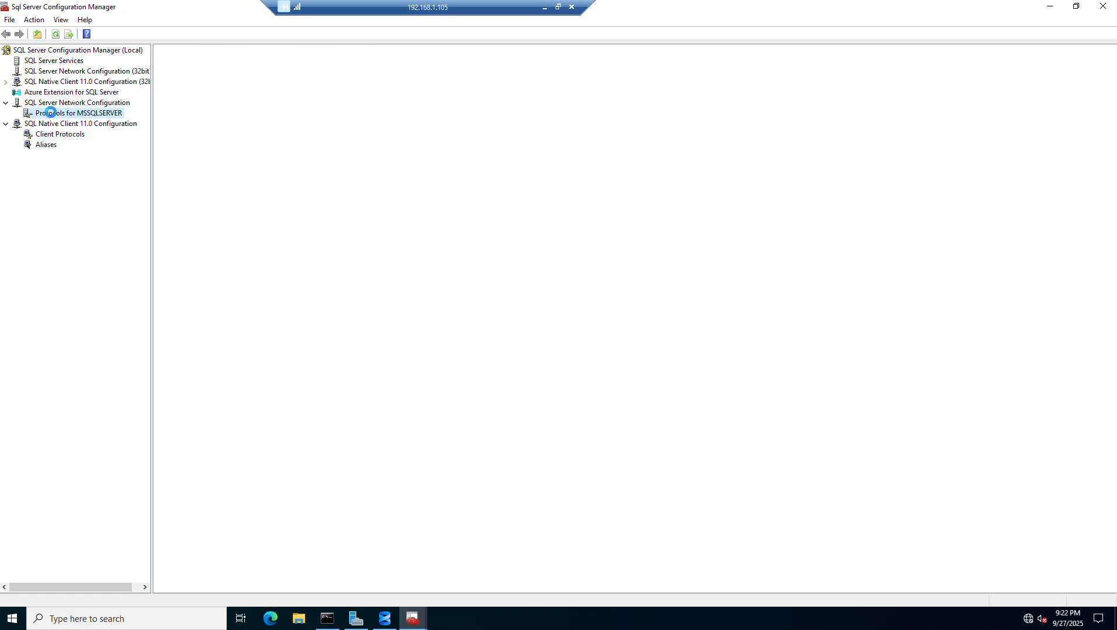
pyautogui.doubleClick(191, 90)
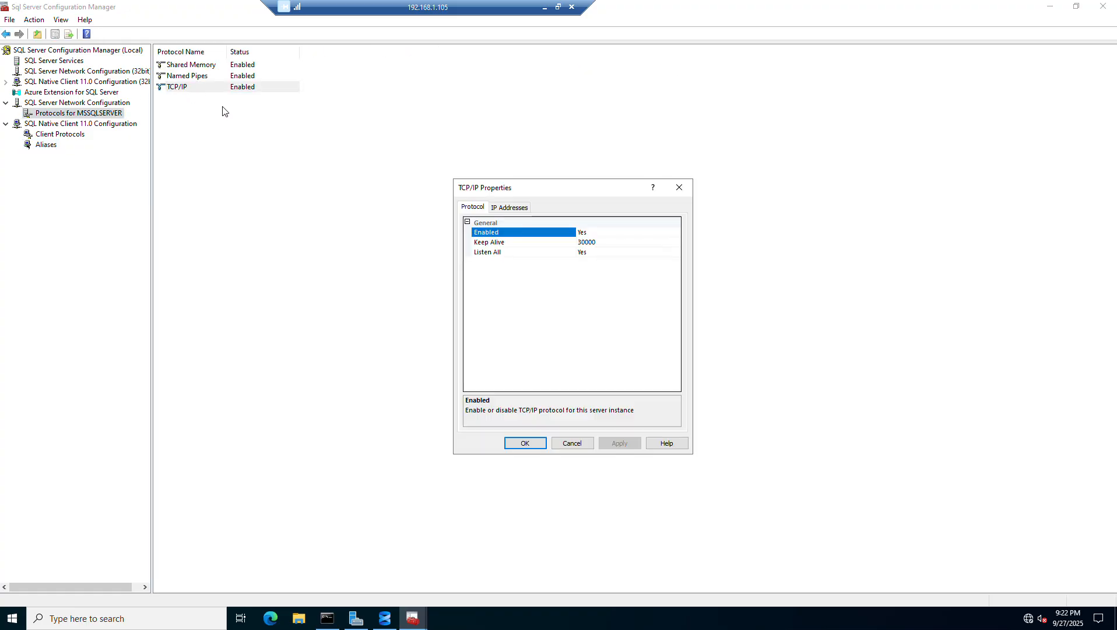
# - Review the IP addresses and TCP ports configured for TCP/IP, including the IP2 entry, and close the properties
pyautogui.click(511, 208)
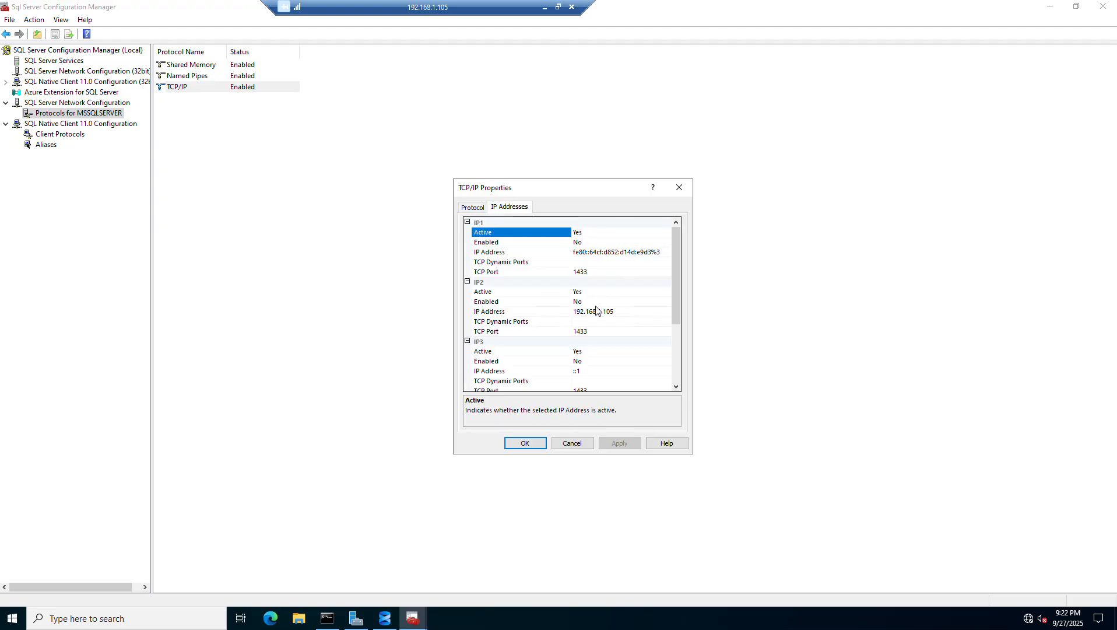
pyautogui.click(629, 312)
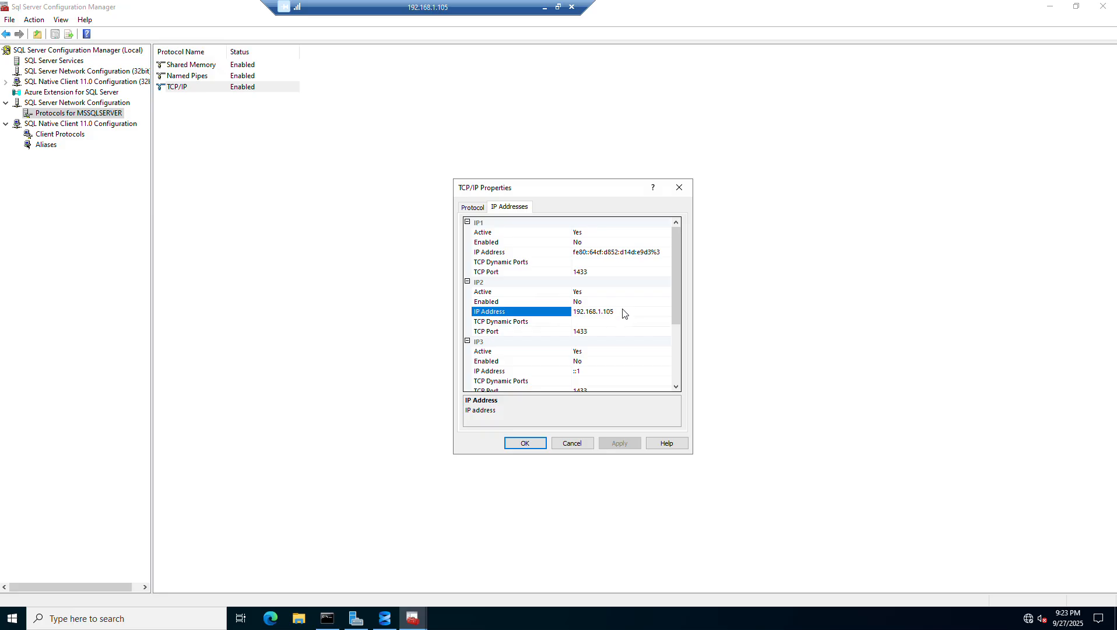
pyautogui.scroll(-3, 623, 312)
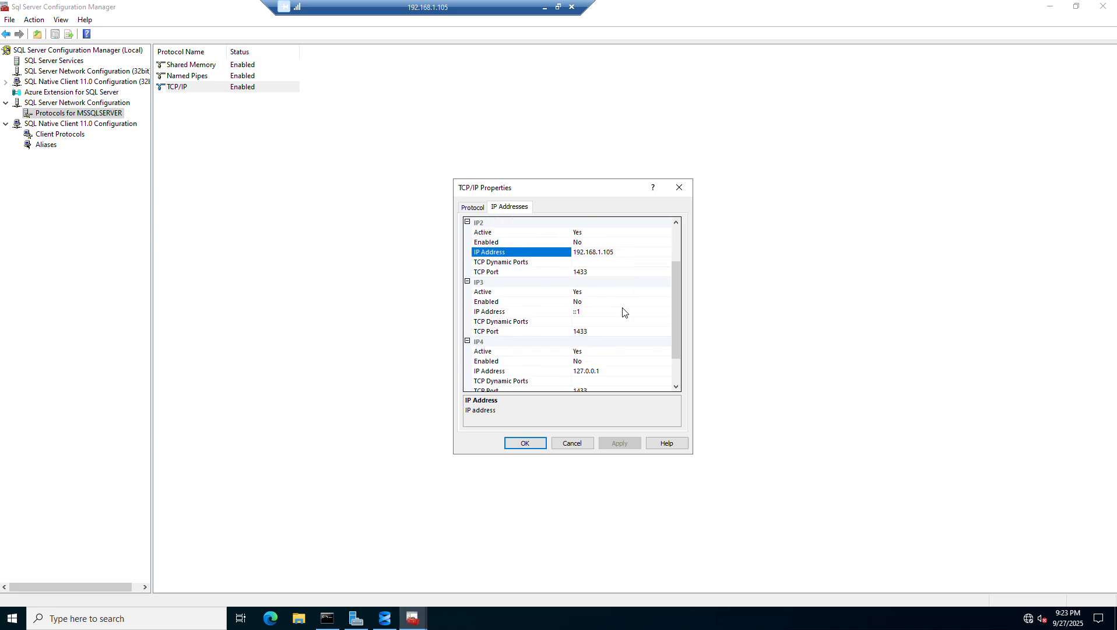
pyautogui.scroll(3, 623, 312)
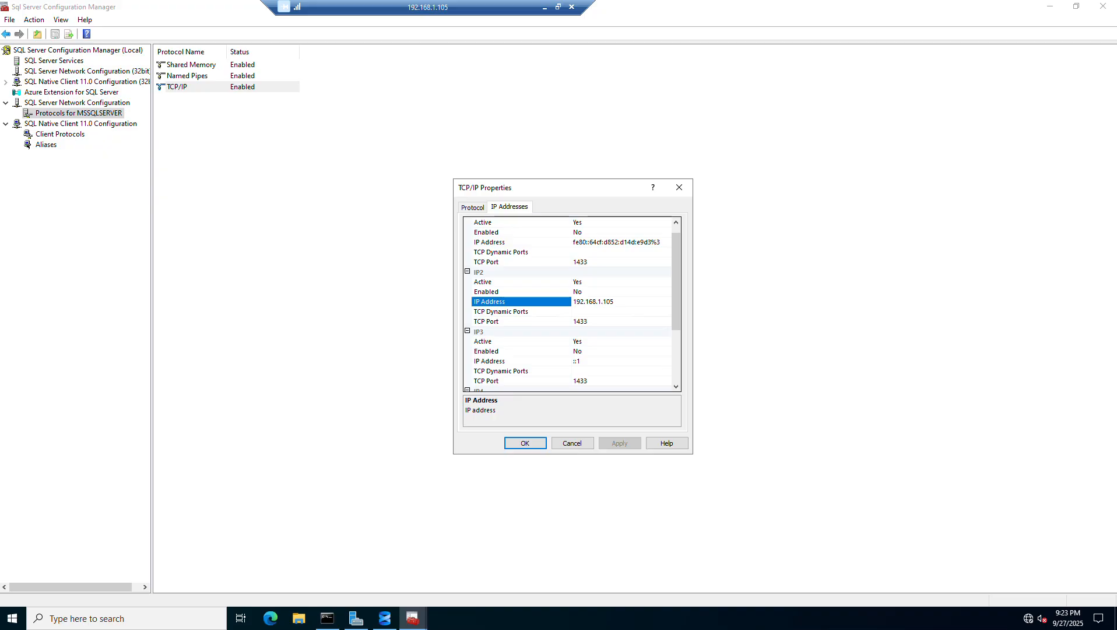
pyautogui.click(679, 187)
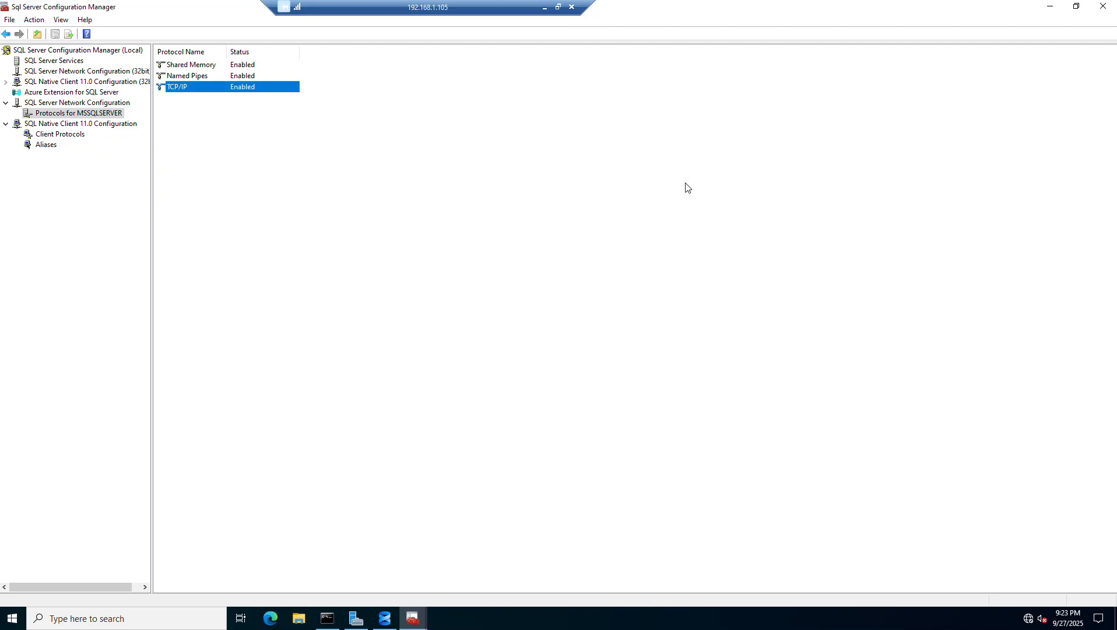